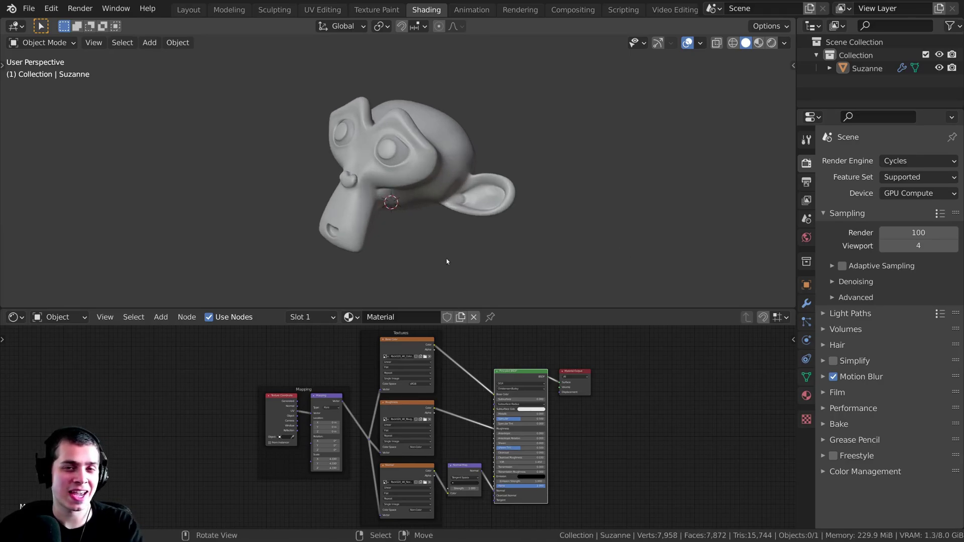
Preview the monkey head in Rendered shading with the animation playing, enlarge the viewport temporarily, and select the head
{"action": "middle_click_drag", "start_coordinate": [442, 242], "coordinate": [438, 239]}
{"action": "key", "text": "z"}
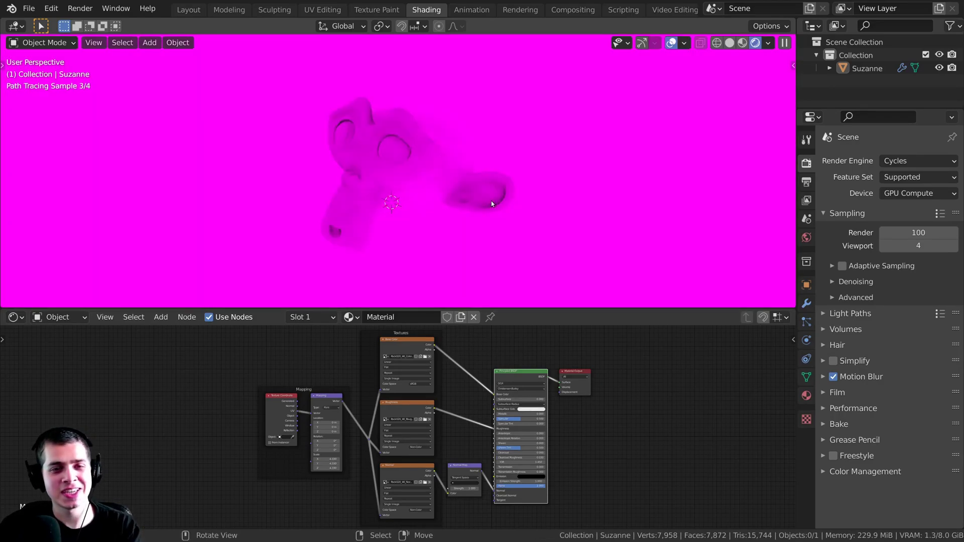
{"action": "key", "text": "space"}
{"action": "key", "text": "ctrl+space"}
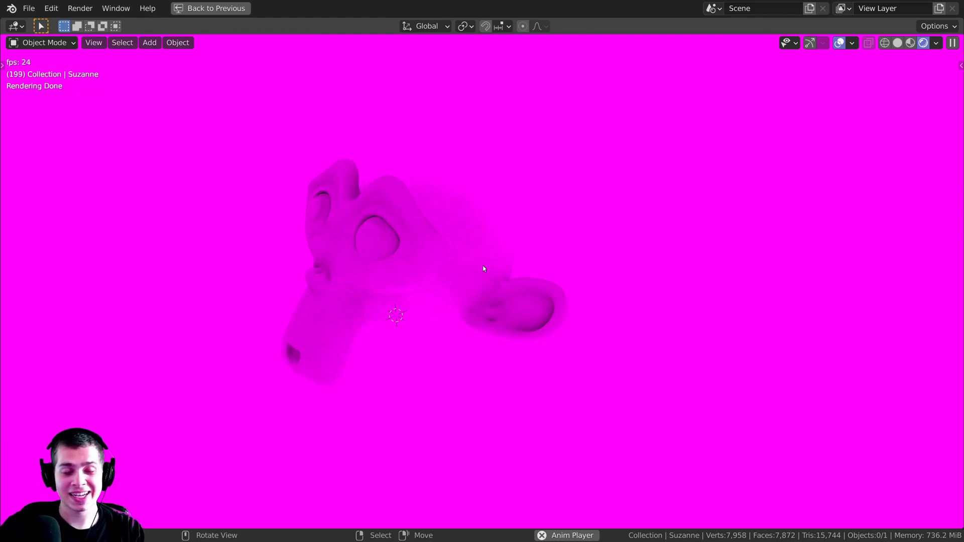
{"action": "left_click", "coordinate": [435, 233]}
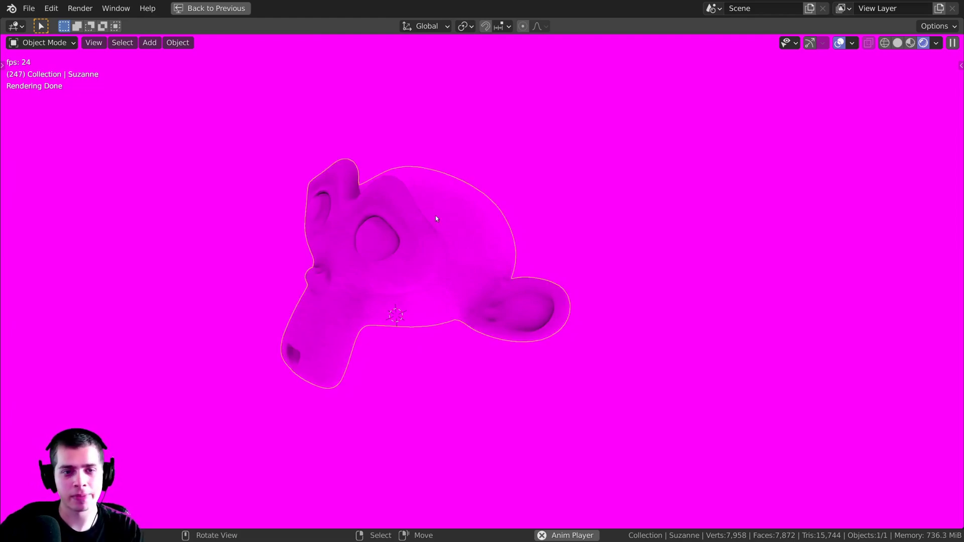
{"action": "key", "text": "ctrl+space"}
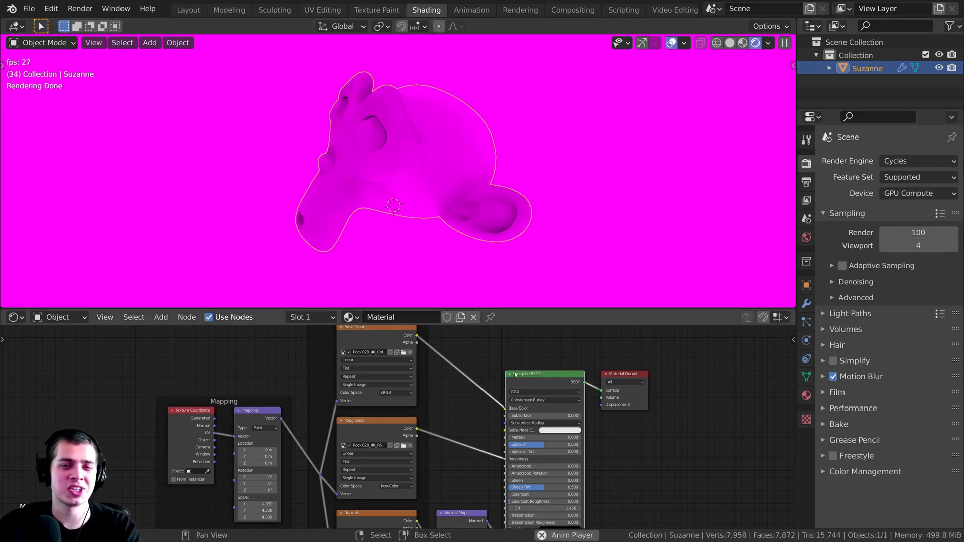
{"action": "key", "text": "Home"}
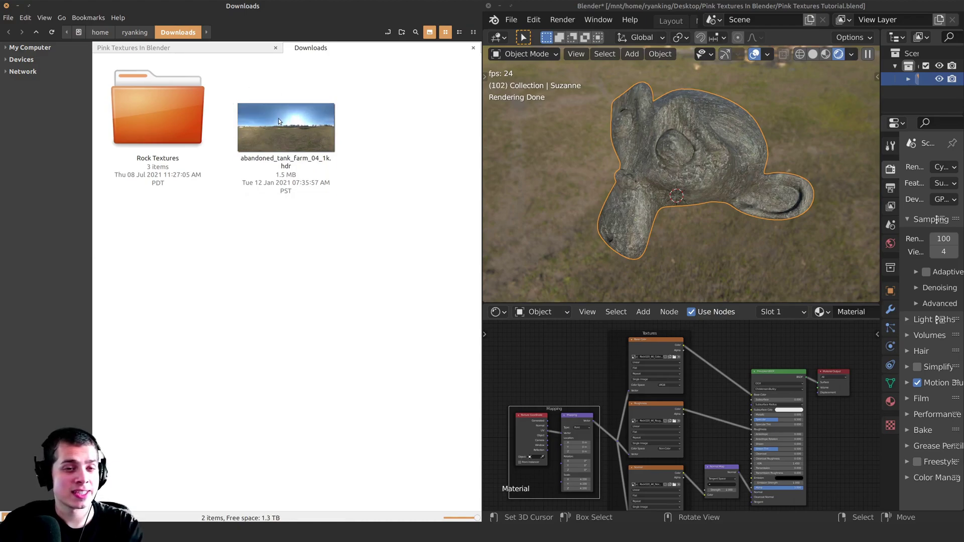
Inspect the HDR file and the contents of the Rock Textures folder in Downloads, and look around the textured monkey head
{"action": "left_click", "coordinate": [278, 118]}
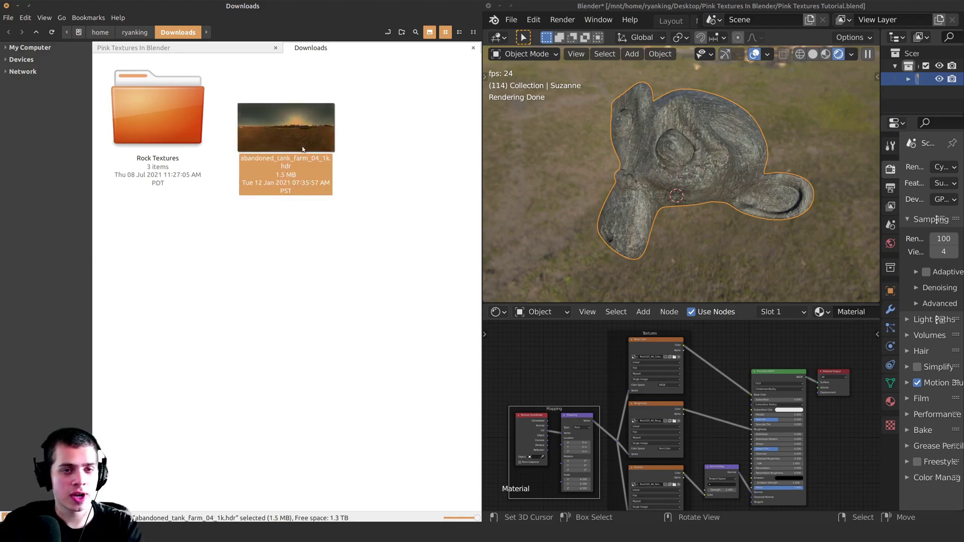
{"action": "double_click", "coordinate": [113, 139]}
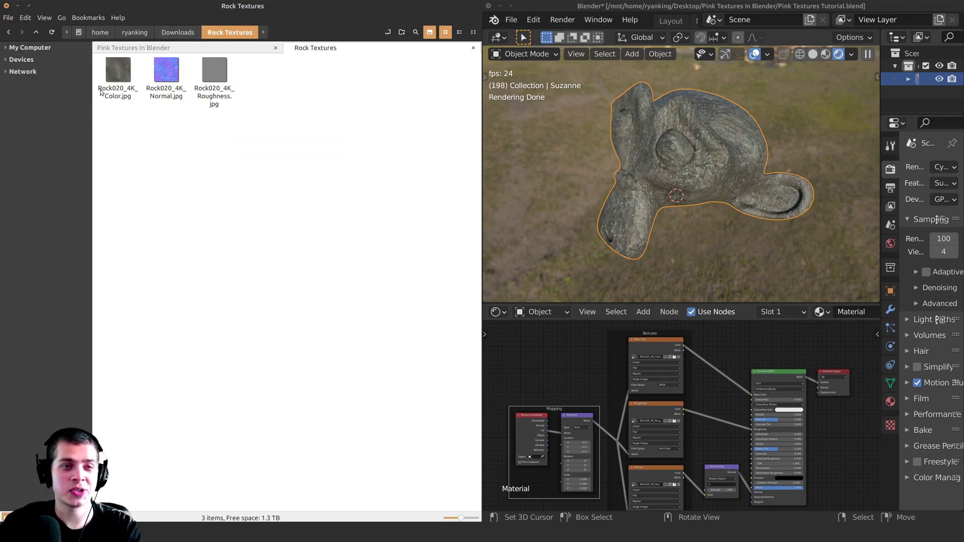
{"action": "left_click", "coordinate": [178, 32]}
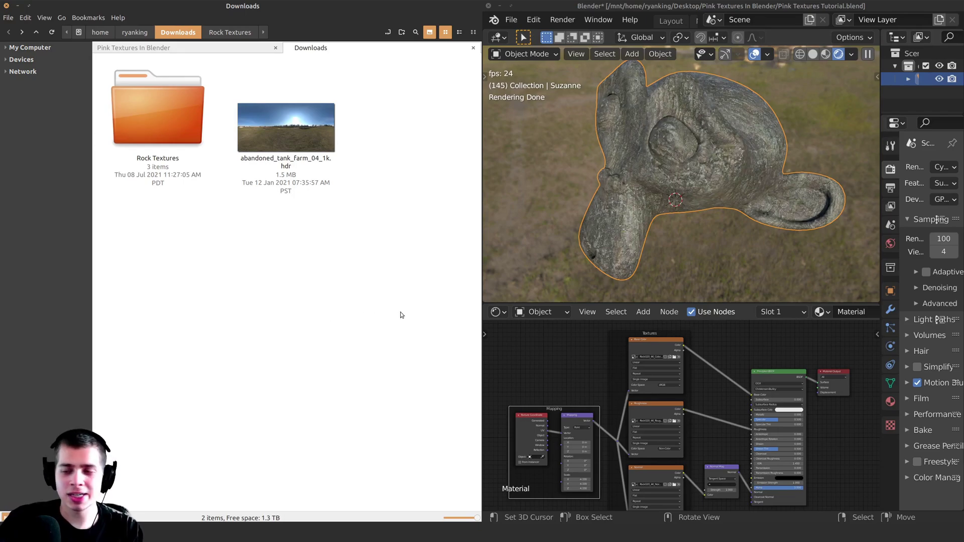
{"action": "left_click_drag", "start_coordinate": [395, 308], "coordinate": [184, 103]}
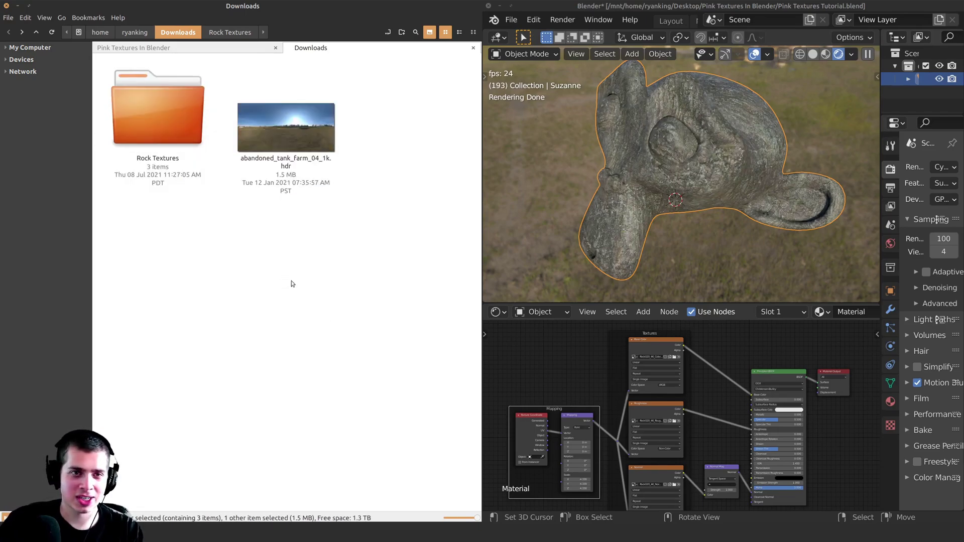
{"action": "left_click", "coordinate": [292, 284]}
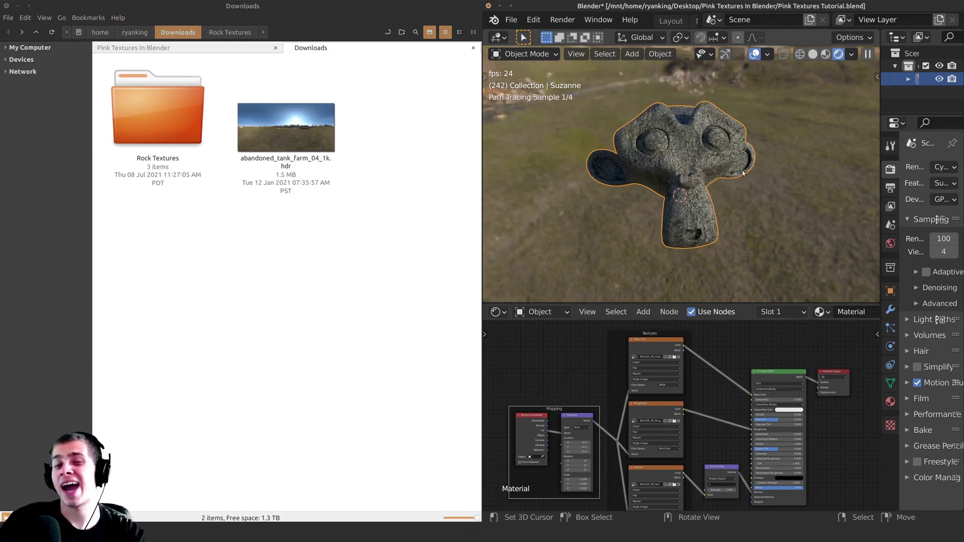
{"action": "middle_click_drag", "start_coordinate": [743, 174], "coordinate": [623, 178]}
{"action": "key", "text": "alt+a"}
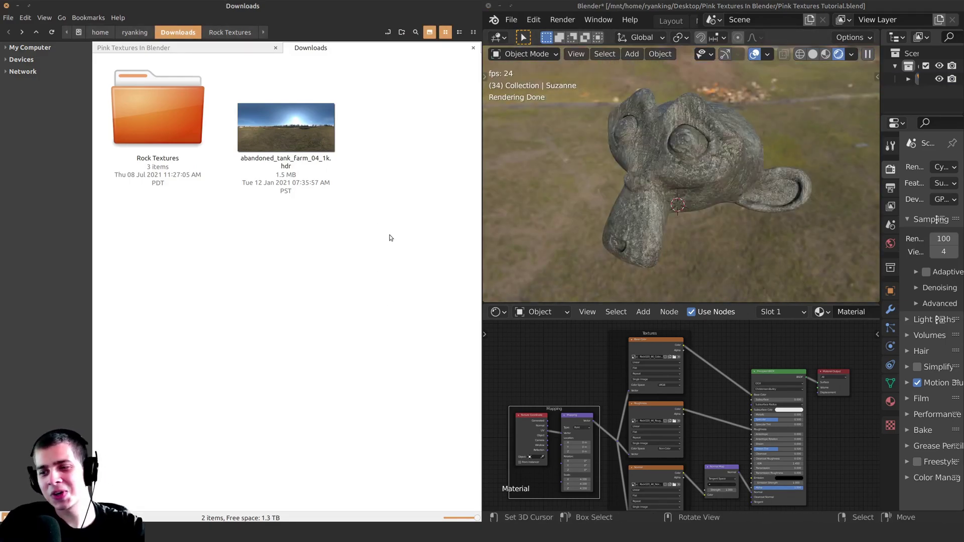
Move the Rock Textures folder and abandoned_tank_farm_04_1k.hdr from Downloads to the Pink Textures In Blender folder
{"action": "left_click_drag", "start_coordinate": [307, 276], "coordinate": [157, 157]}
{"action": "left_click_drag", "start_coordinate": [352, 238], "coordinate": [195, 153]}
{"action": "left_click", "coordinate": [414, 292]}
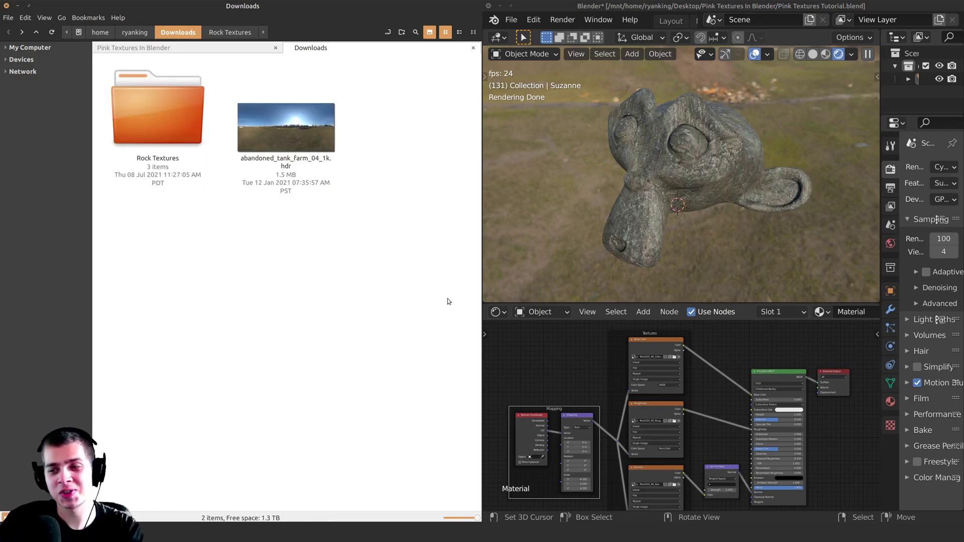
{"action": "left_click_drag", "start_coordinate": [377, 225], "coordinate": [187, 115]}
{"action": "right_click", "coordinate": [187, 115]}
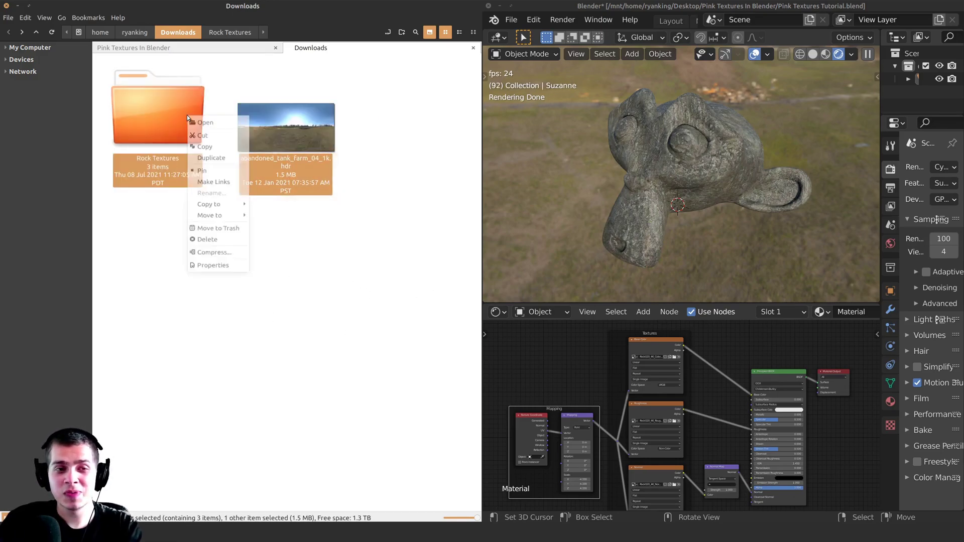
{"action": "left_click", "coordinate": [216, 133]}
{"action": "left_click", "coordinate": [285, 230]}
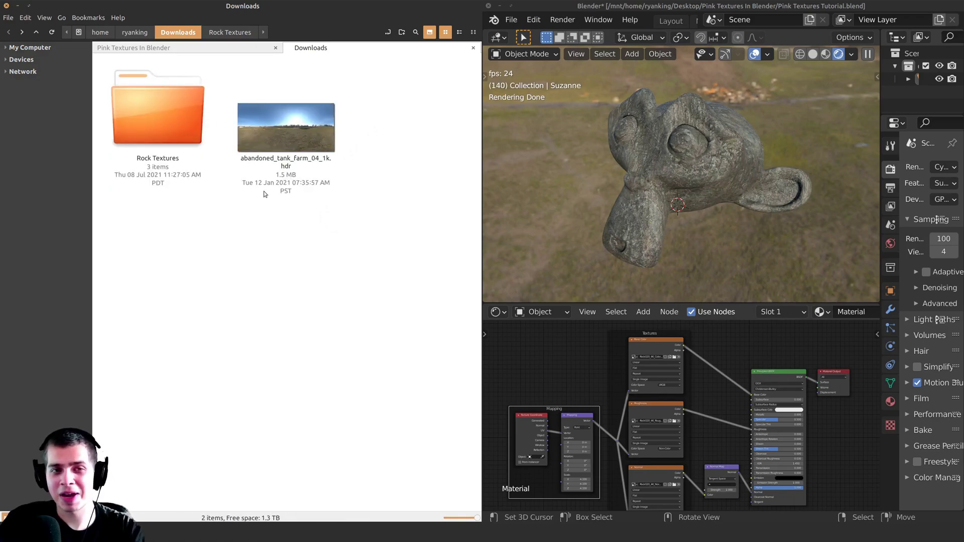
{"action": "left_click", "coordinate": [150, 48]}
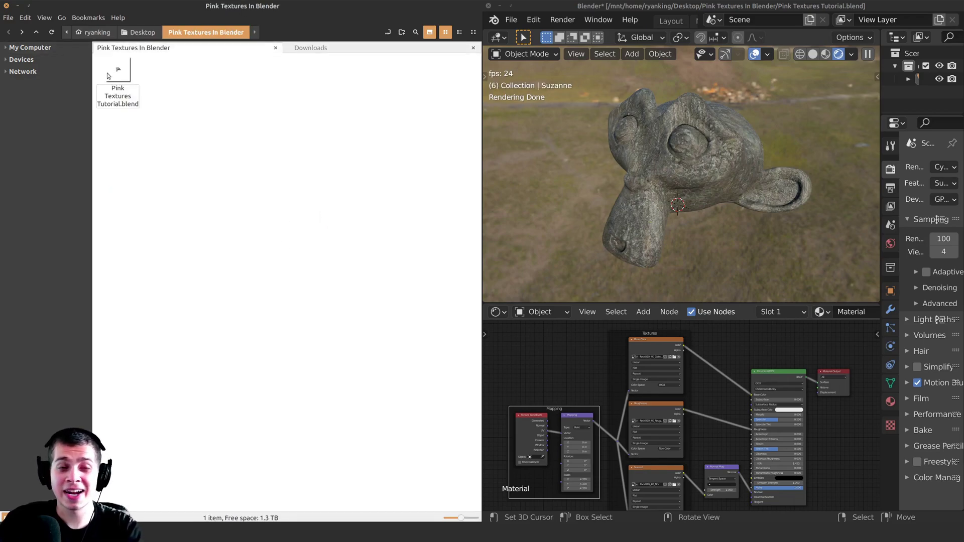
{"action": "right_click", "coordinate": [212, 137]}
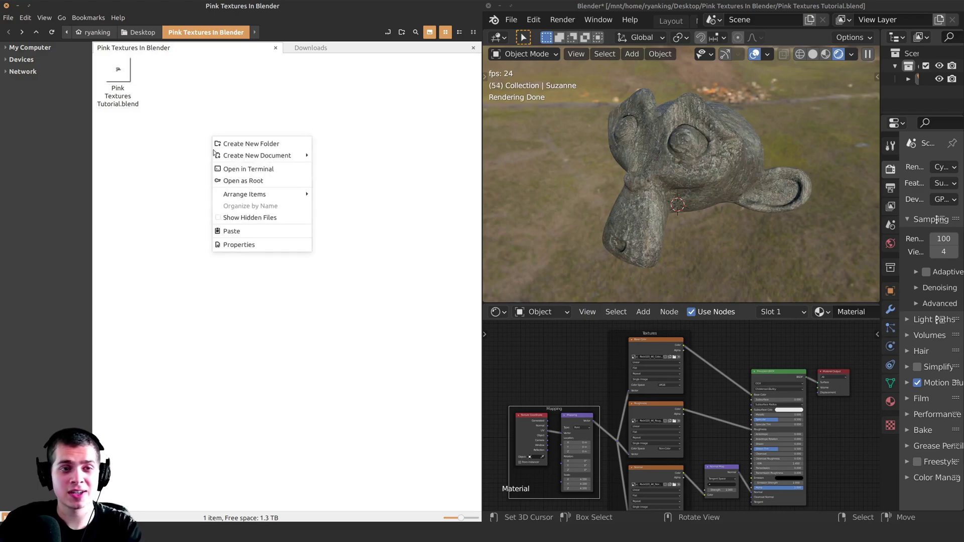
{"action": "left_click", "coordinate": [246, 228]}
{"action": "left_click", "coordinate": [223, 152]}
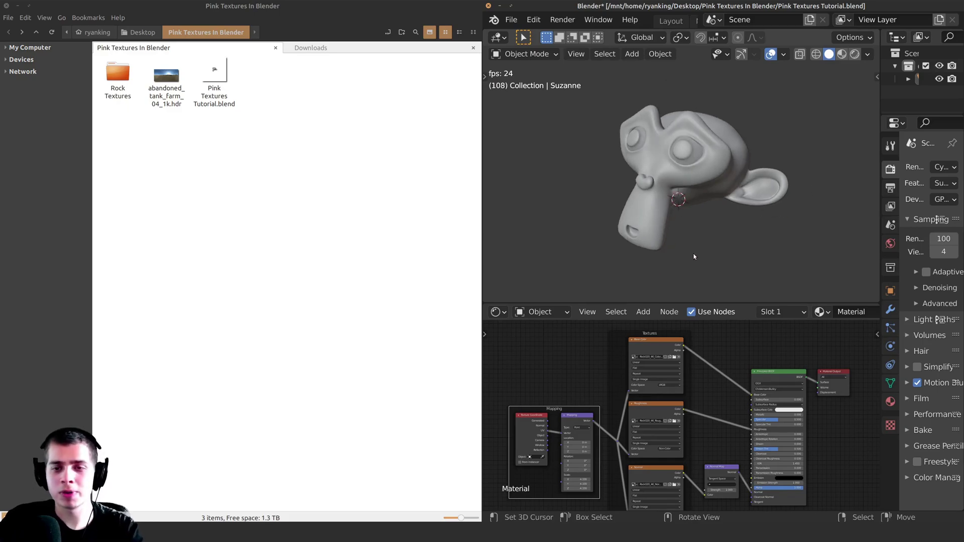
Reload the viewport in Rendered shading and compare the contents of the Downloads and Pink Textures In Blender folders
{"action": "key", "text": "z"}
{"action": "left_click", "coordinate": [702, 147]}
{"action": "scroll", "coordinate": [722, 129], "scroll_direction": "up", "scroll_amount": 1}
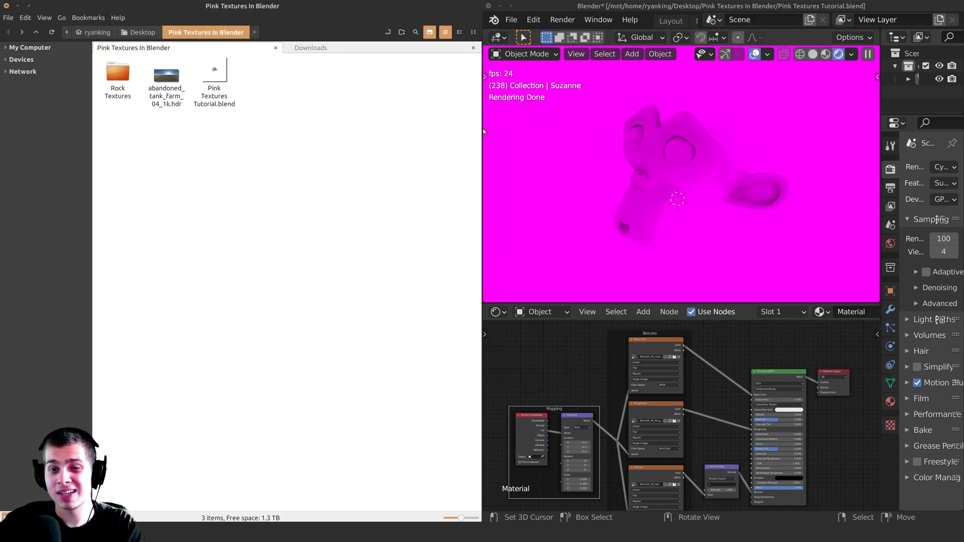
{"action": "left_click", "coordinate": [314, 48]}
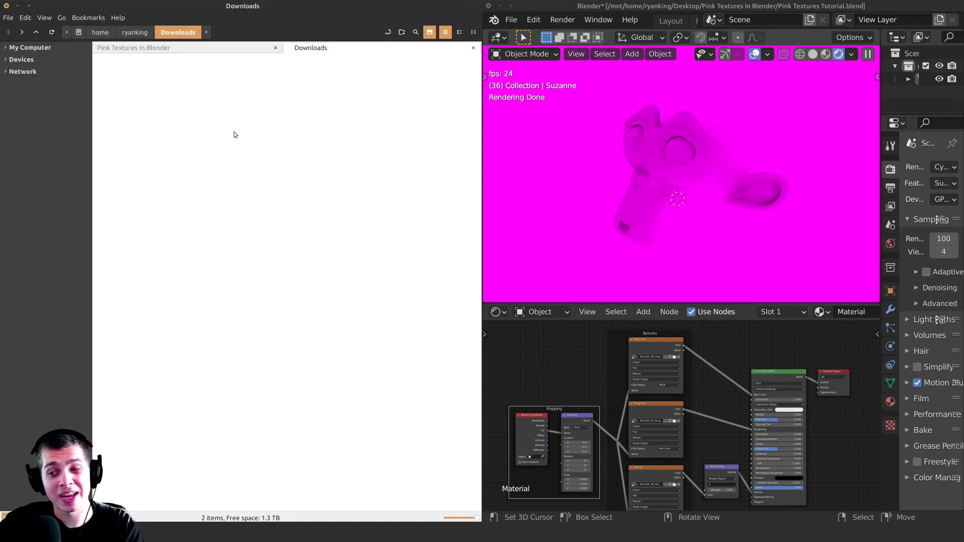
{"action": "left_click", "coordinate": [201, 48]}
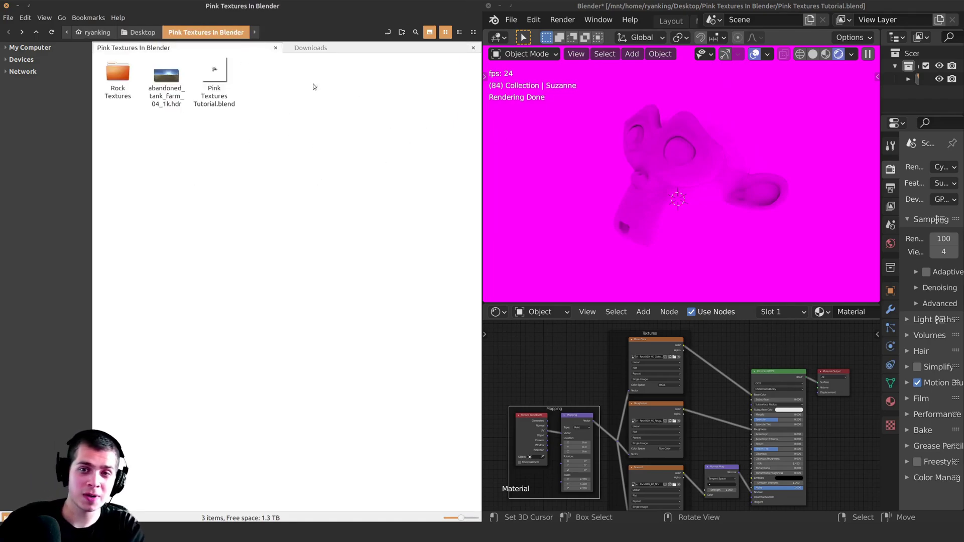
{"action": "left_click", "coordinate": [698, 169]}
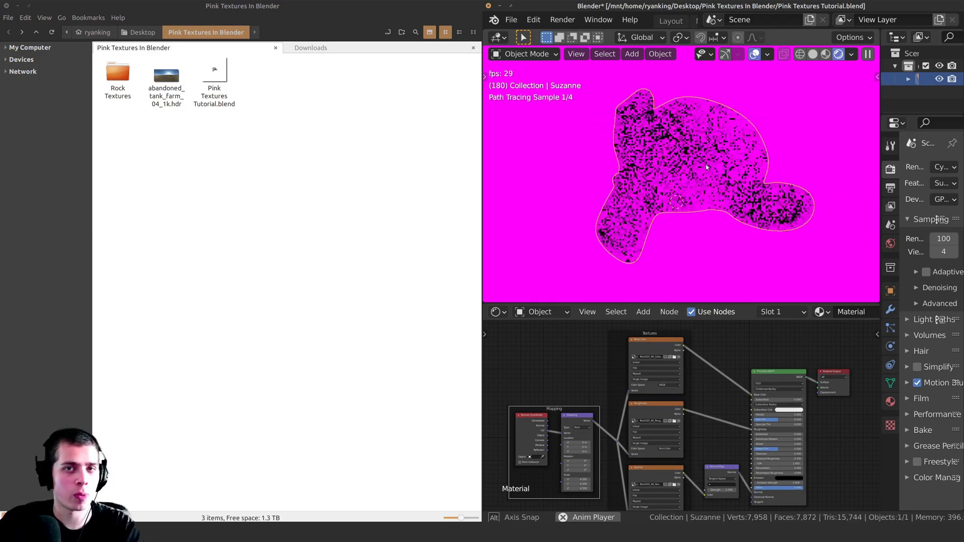
{"action": "key", "text": "Escape"}
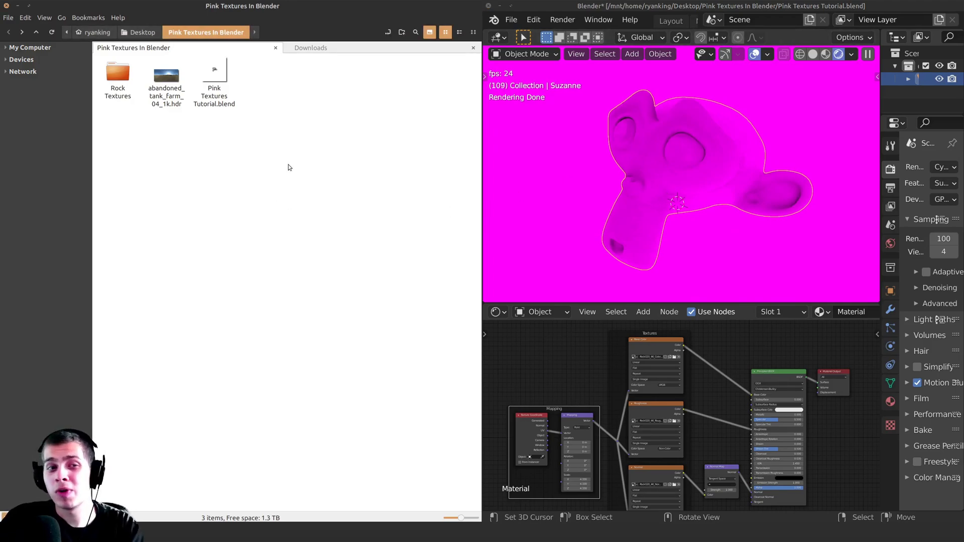
Move the Rock Textures folder and the HDR file back to Downloads and reload the rendered preview
{"action": "left_click_drag", "start_coordinate": [156, 138], "coordinate": [323, 48]}
{"action": "left_click", "coordinate": [323, 48]}
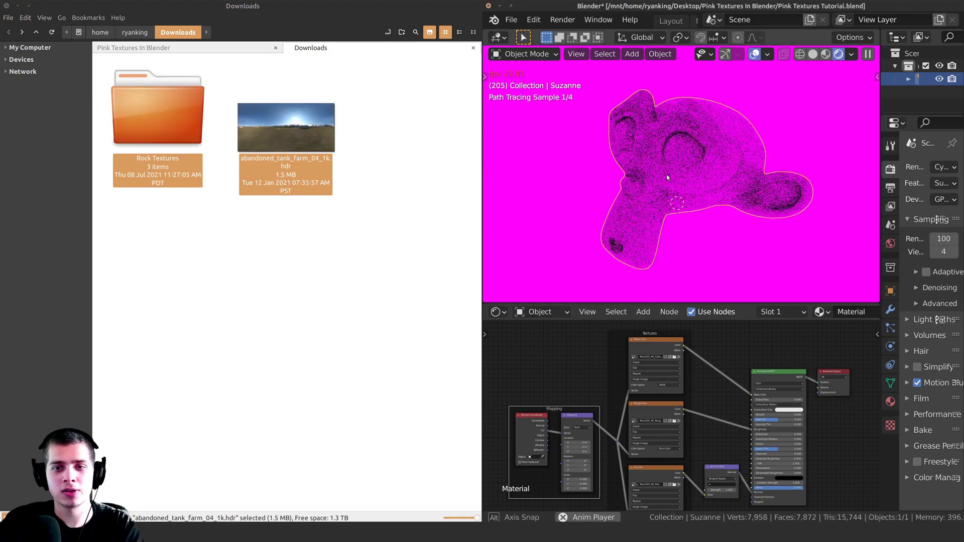
{"action": "key", "text": "z"}
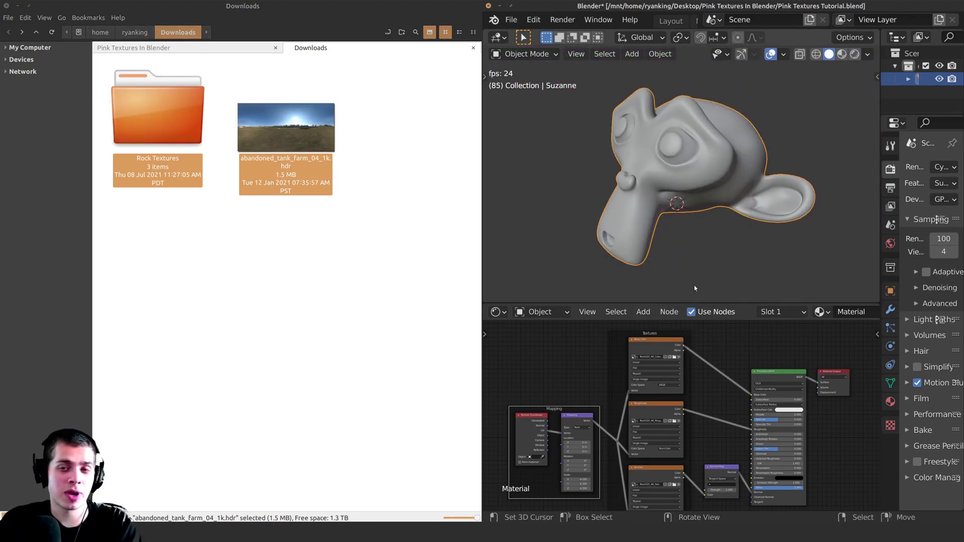
{"action": "key", "text": "z"}
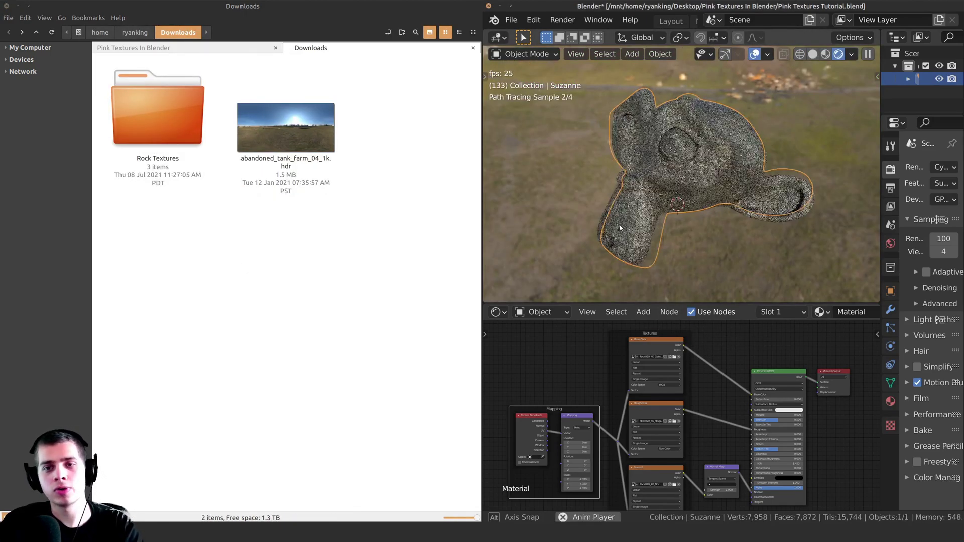
Return the Rock Textures folder and the HDR file to Pink Textures In Blender, and refresh the rendered preview through Solid shading
{"action": "left_click_drag", "start_coordinate": [421, 314], "coordinate": [149, 47]}
{"action": "left_click", "coordinate": [148, 46]}
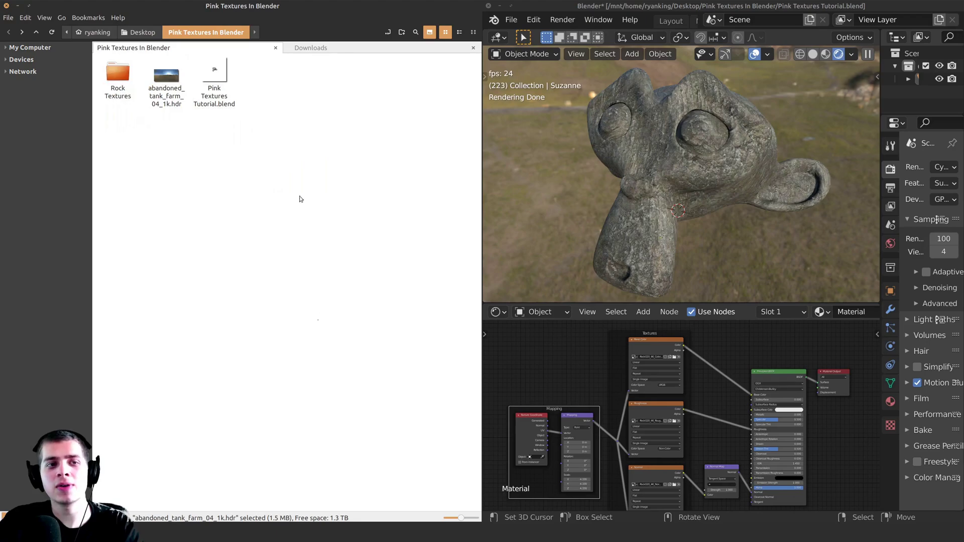
{"action": "middle_click_drag", "start_coordinate": [723, 172], "coordinate": [707, 164]}
{"action": "key", "text": "z"}
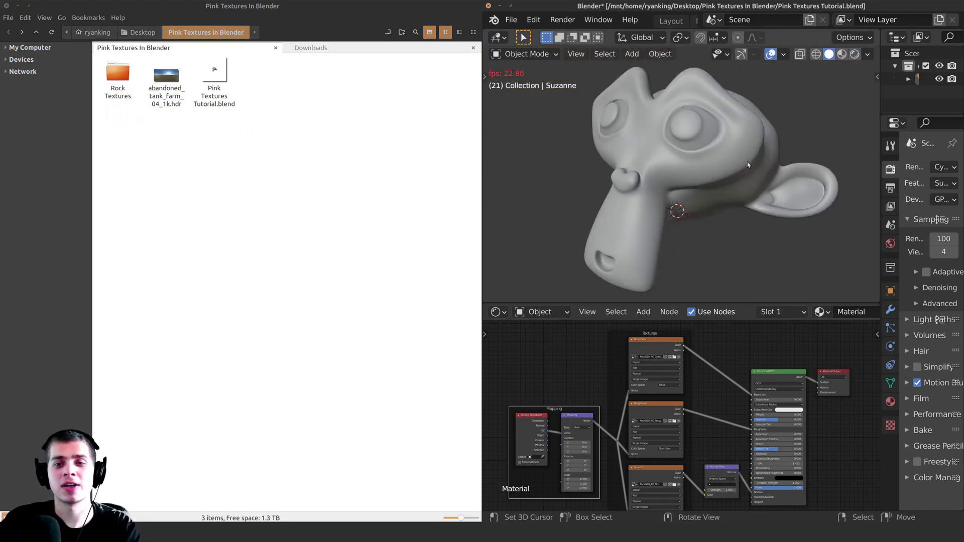
{"action": "key", "text": "z"}
{"action": "left_click", "coordinate": [639, 199]}
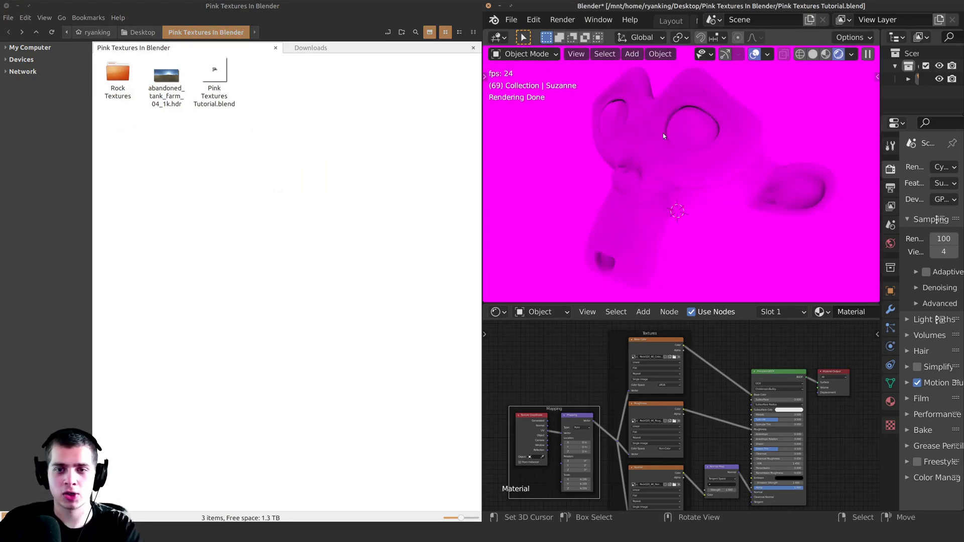
{"action": "scroll", "coordinate": [679, 130], "scroll_direction": "down", "scroll_amount": 1}
{"action": "middle_click_drag", "start_coordinate": [679, 129], "coordinate": [653, 98]}
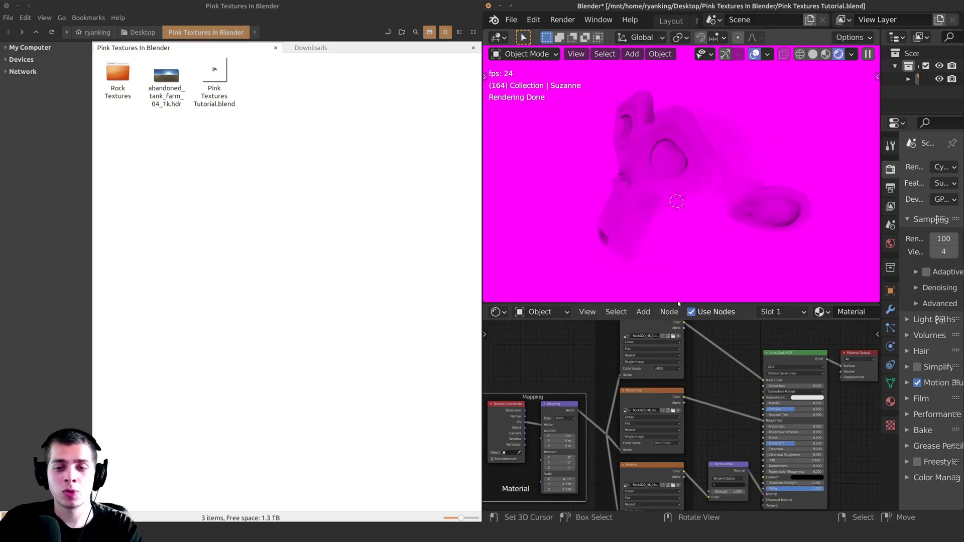
Enlarge the node editor and the properties area, and show the World settings
{"action": "left_click_drag", "start_coordinate": [674, 302], "coordinate": [671, 265]}
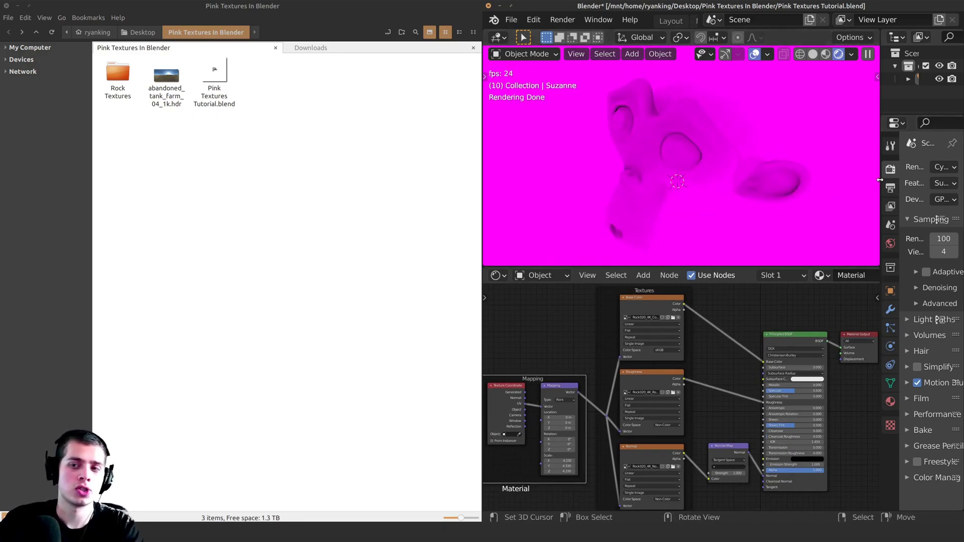
{"action": "left_click_drag", "start_coordinate": [880, 180], "coordinate": [758, 182]}
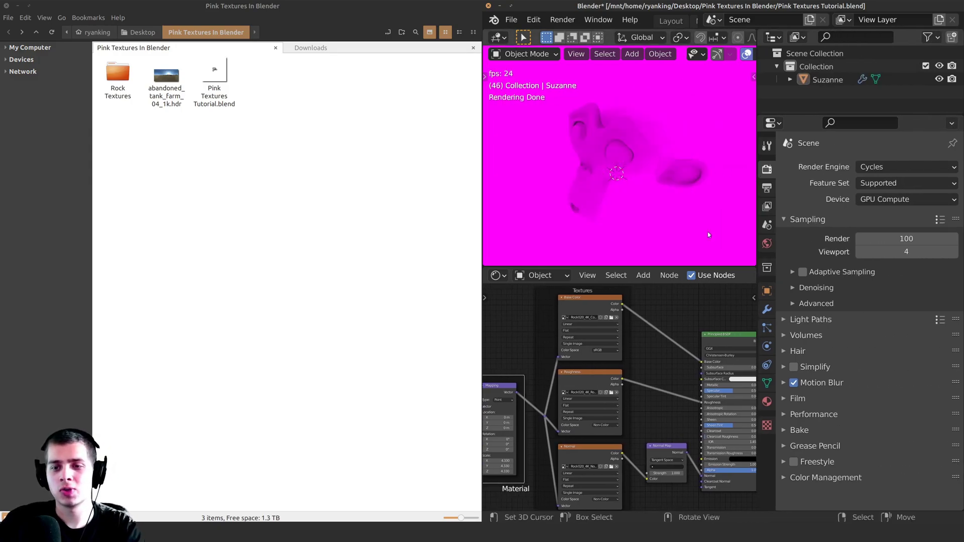
{"action": "left_click", "coordinate": [767, 244]}
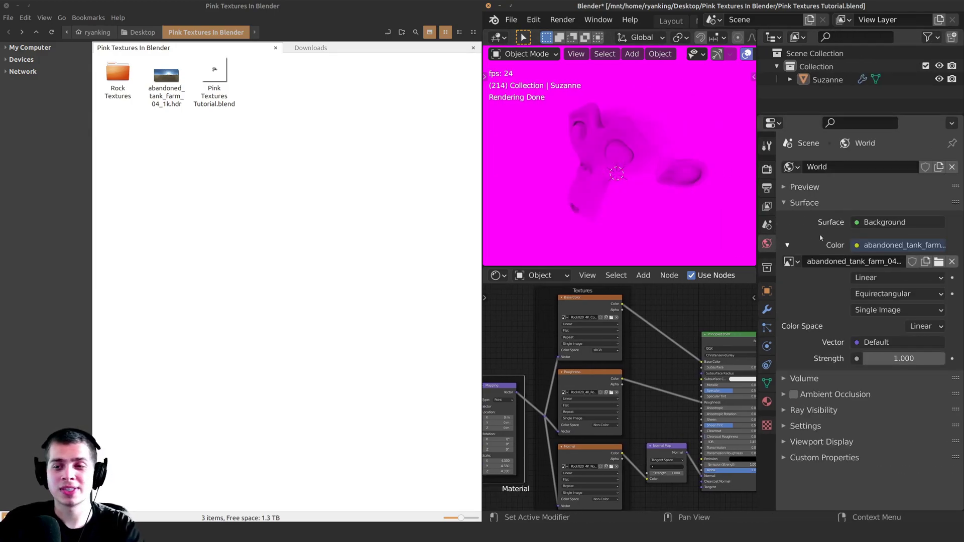
Relink the World background image to abandoned_tank_farm_04_1k.hdr in the Pink Textures In Blender folder
{"action": "double_click", "coordinate": [848, 263]}
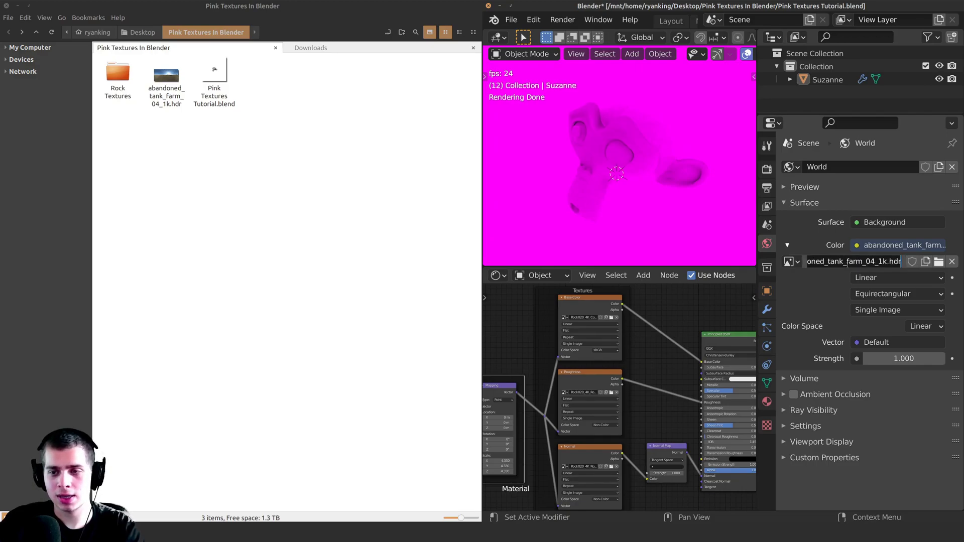
{"action": "left_click", "coordinate": [863, 262]}
{"action": "left_click", "coordinate": [926, 242]}
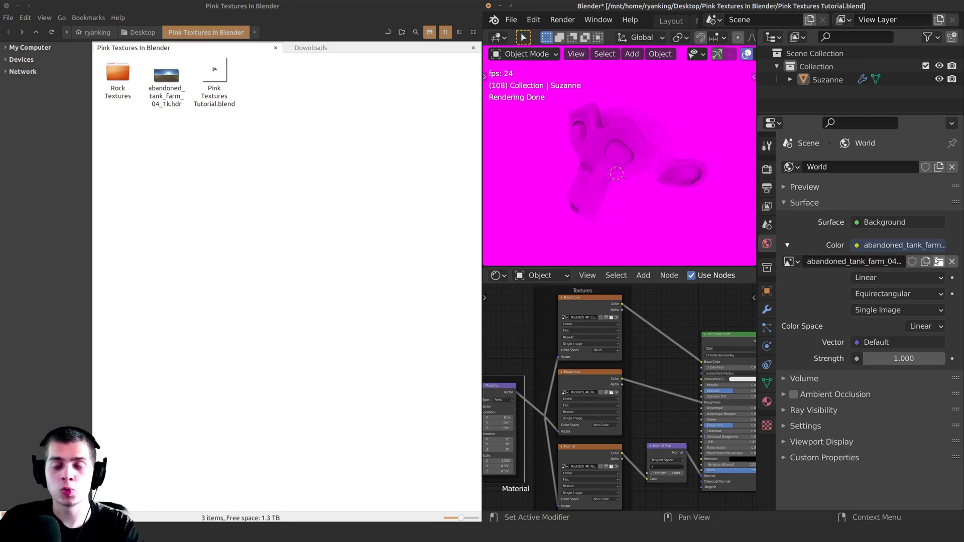
{"action": "left_click", "coordinate": [939, 262]}
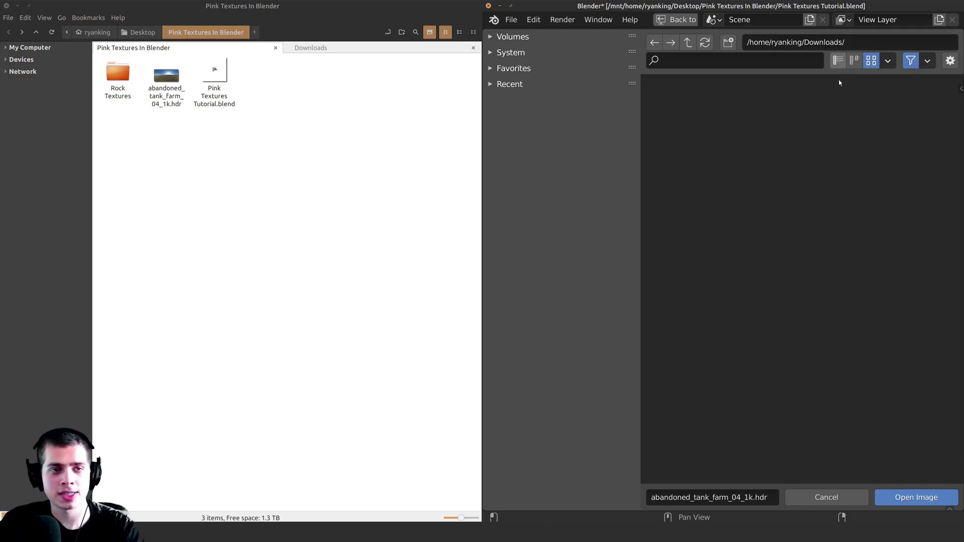
{"action": "left_click_drag", "start_coordinate": [168, 86], "coordinate": [790, 186]}
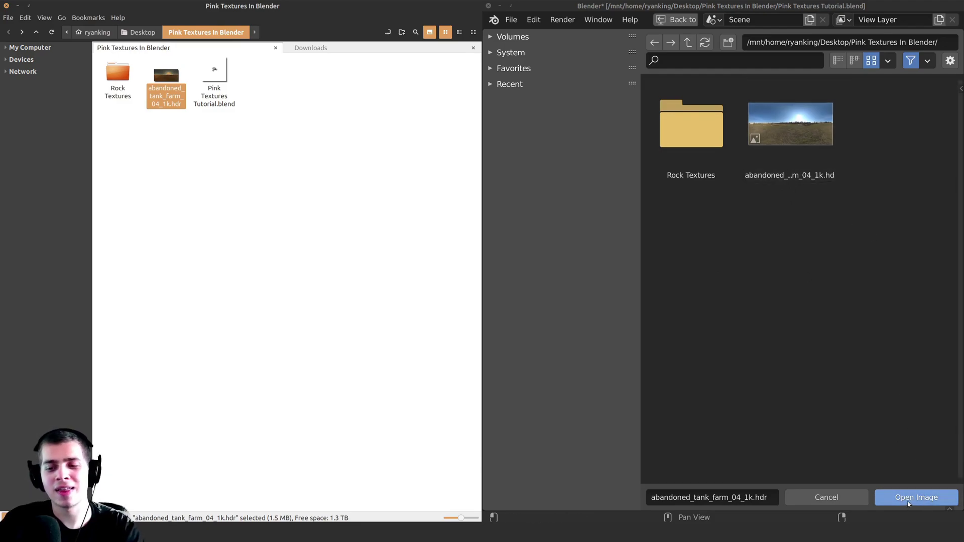
{"action": "left_click", "coordinate": [934, 497]}
Inspect the HDR background around the monkey head in a maximized viewport
{"action": "middle_click_drag", "start_coordinate": [641, 207], "coordinate": [726, 157]}
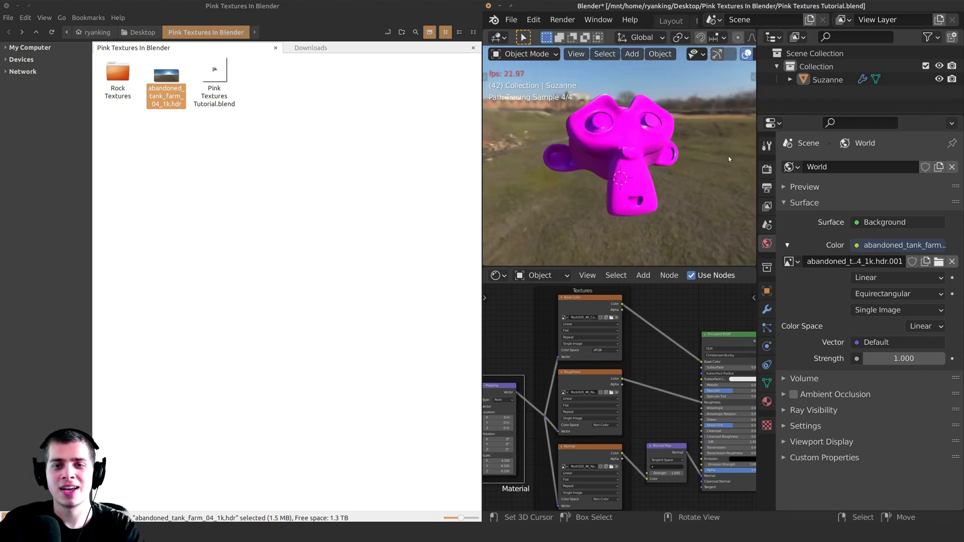
{"action": "scroll", "coordinate": [693, 160], "scroll_direction": "down", "scroll_amount": 5}
{"action": "middle_click_drag", "start_coordinate": [665, 164], "coordinate": [608, 201]}
{"action": "key", "text": "ctrl+space"}
{"action": "middle_click_drag", "start_coordinate": [733, 250], "coordinate": [714, 243]}
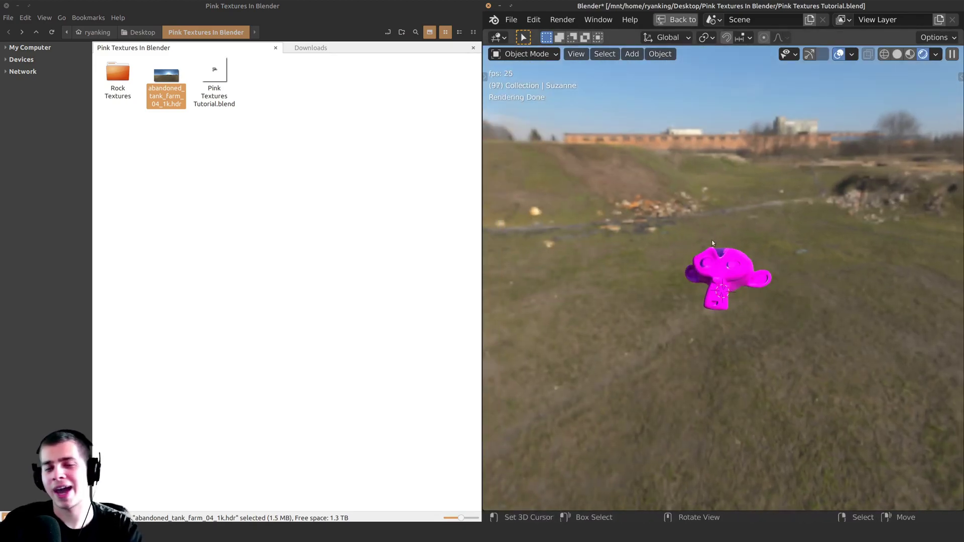
{"action": "scroll", "coordinate": [732, 291], "scroll_direction": "up", "scroll_amount": 4}
{"action": "middle_click_drag", "start_coordinate": [775, 290], "coordinate": [758, 289]}
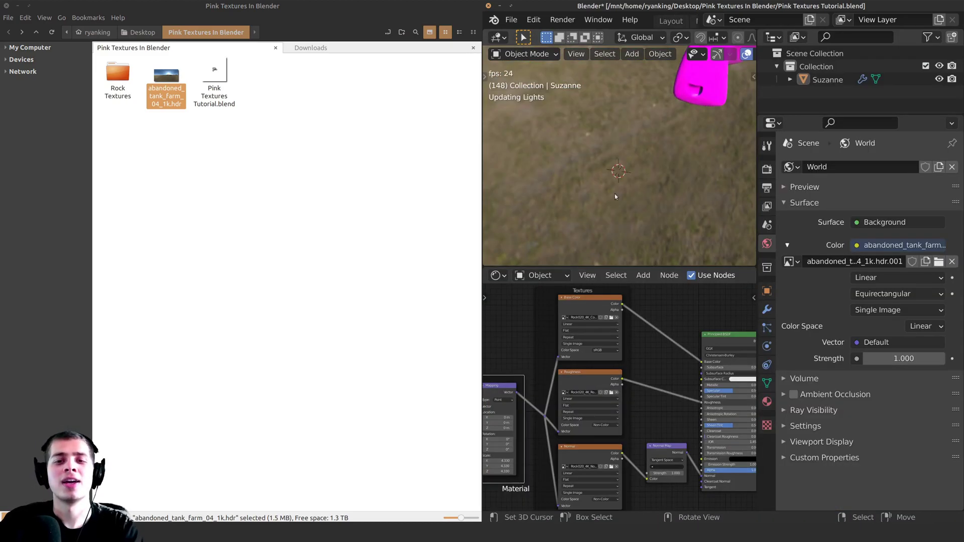
Relink the Base Color image texture to Rock020_4K_Color.jpg from the Rock Textures folder
{"action": "scroll", "coordinate": [620, 380], "scroll_direction": "up", "scroll_amount": 2}
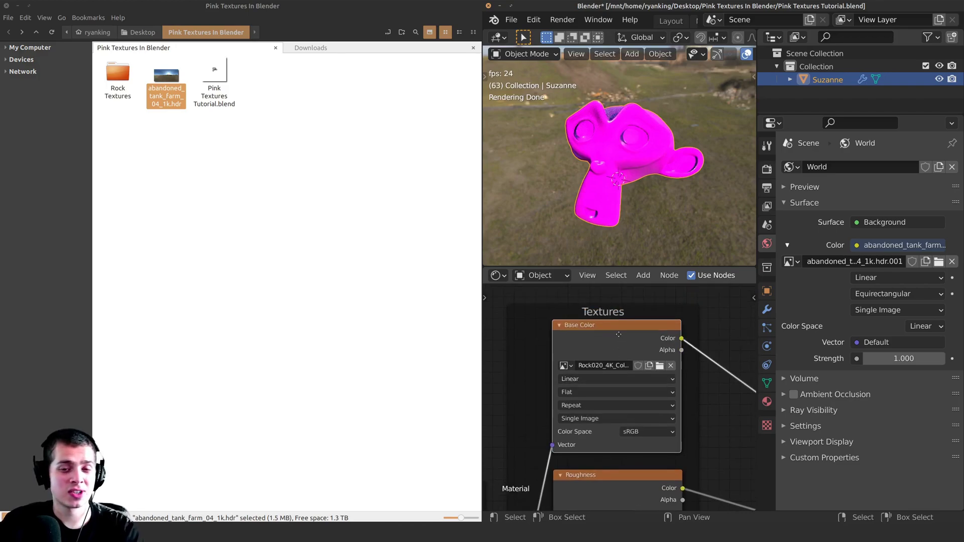
{"action": "scroll", "coordinate": [593, 378], "scroll_direction": "down", "scroll_amount": 5}
{"action": "middle_click_drag", "start_coordinate": [593, 378], "coordinate": [605, 369]}
{"action": "scroll", "coordinate": [605, 369], "scroll_direction": "up", "scroll_amount": 5}
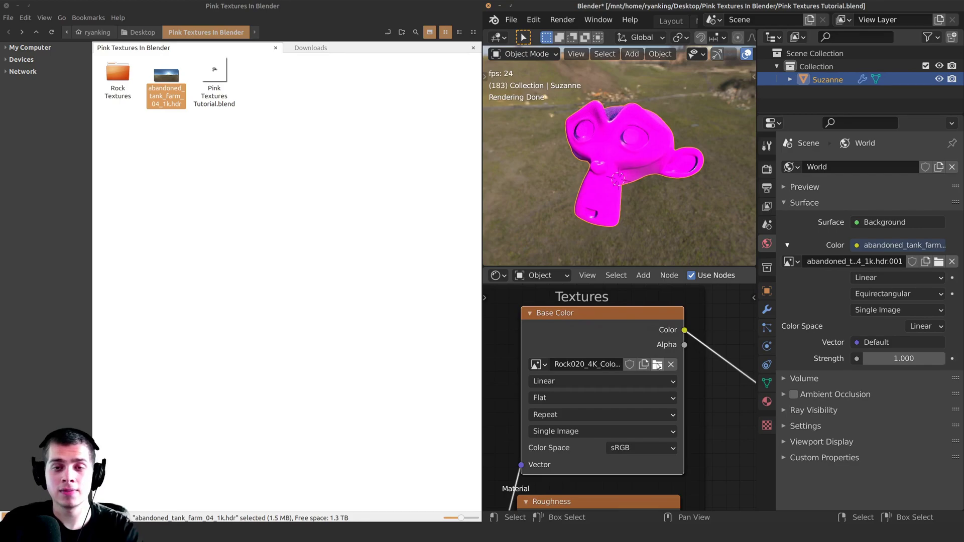
{"action": "left_click", "coordinate": [659, 366]}
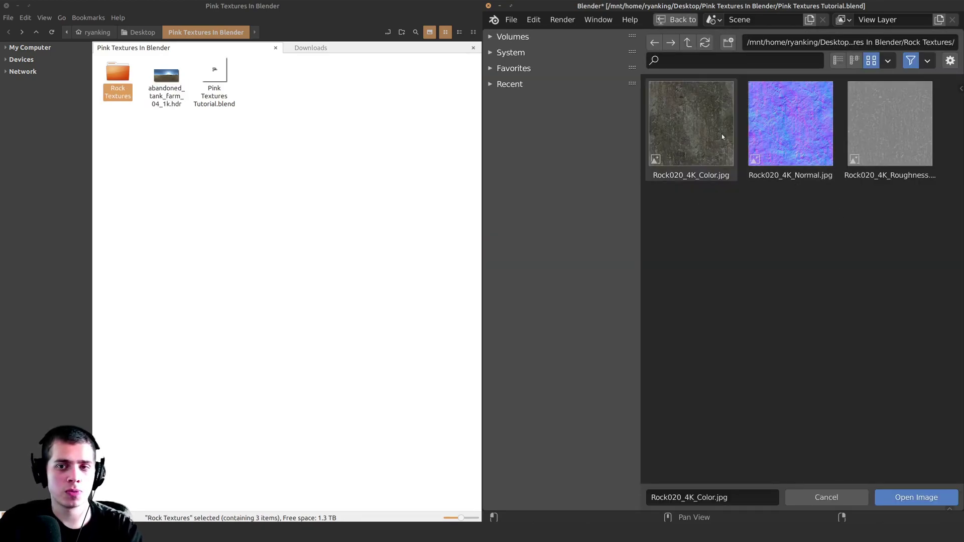
{"action": "left_click", "coordinate": [922, 497]}
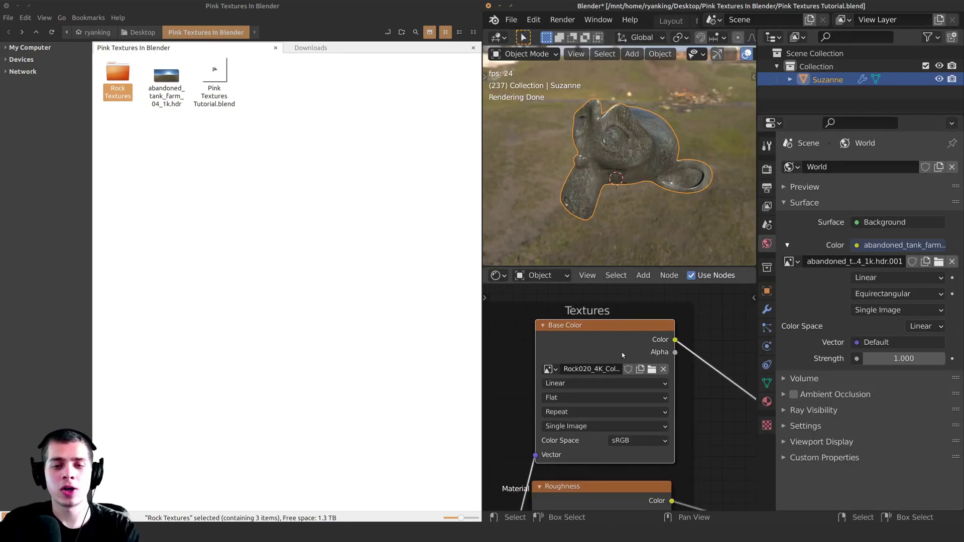
Preview the outputs of the Roughness and Normal image textures on the monkey head
{"action": "middle_click_drag", "start_coordinate": [621, 356], "coordinate": [618, 350]}
{"action": "scroll", "coordinate": [643, 185], "scroll_direction": "down", "scroll_amount": 1}
{"action": "scroll", "coordinate": [606, 372], "scroll_direction": "down", "scroll_amount": 3}
{"action": "middle_click_drag", "start_coordinate": [583, 449], "coordinate": [570, 345]}
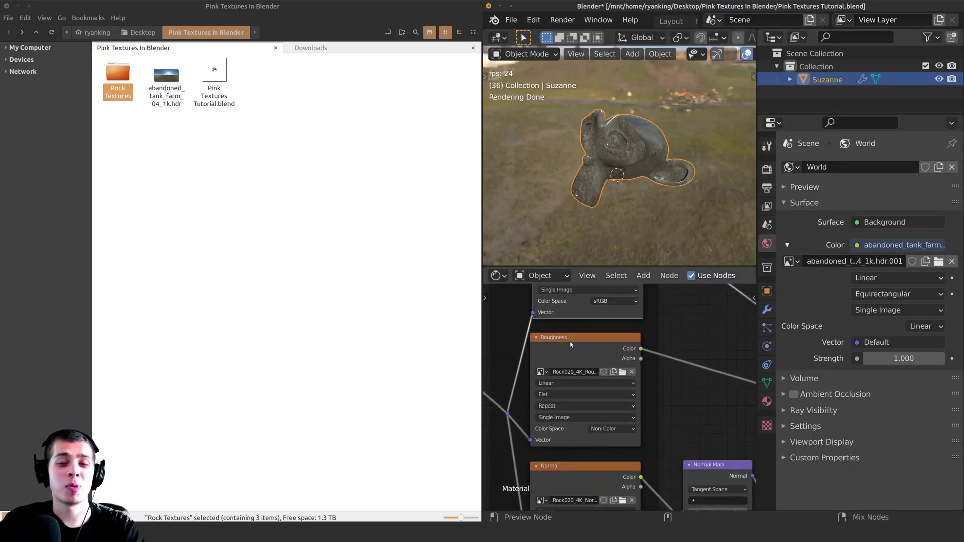
{"action": "left_click", "coordinate": [565, 343], "text": "ctrl+shift"}
{"action": "scroll", "coordinate": [623, 221], "scroll_direction": "up", "scroll_amount": 2}
{"action": "scroll", "coordinate": [633, 431], "scroll_direction": "down", "scroll_amount": 3}
{"action": "middle_click_drag", "start_coordinate": [633, 431], "coordinate": [631, 375]}
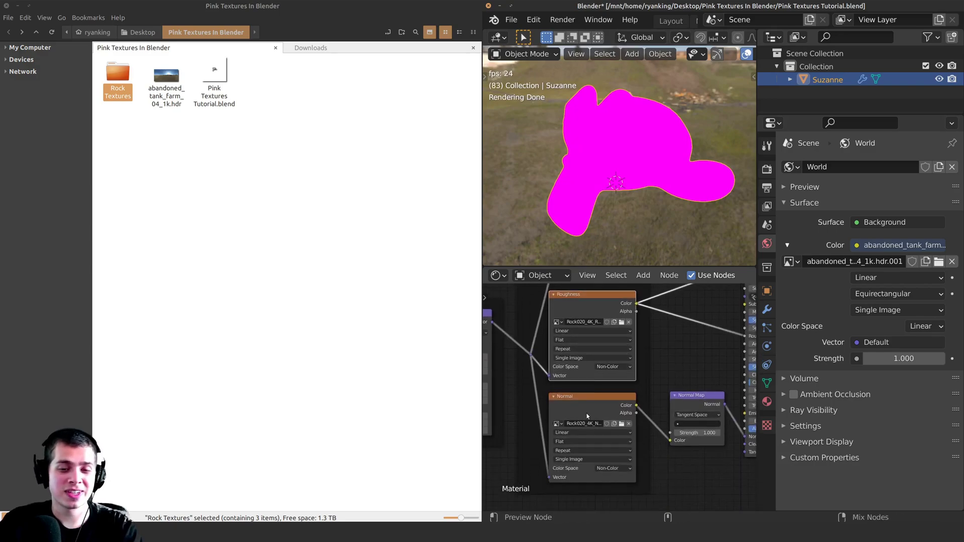
{"action": "left_click", "coordinate": [583, 415], "text": "ctrl+shift"}
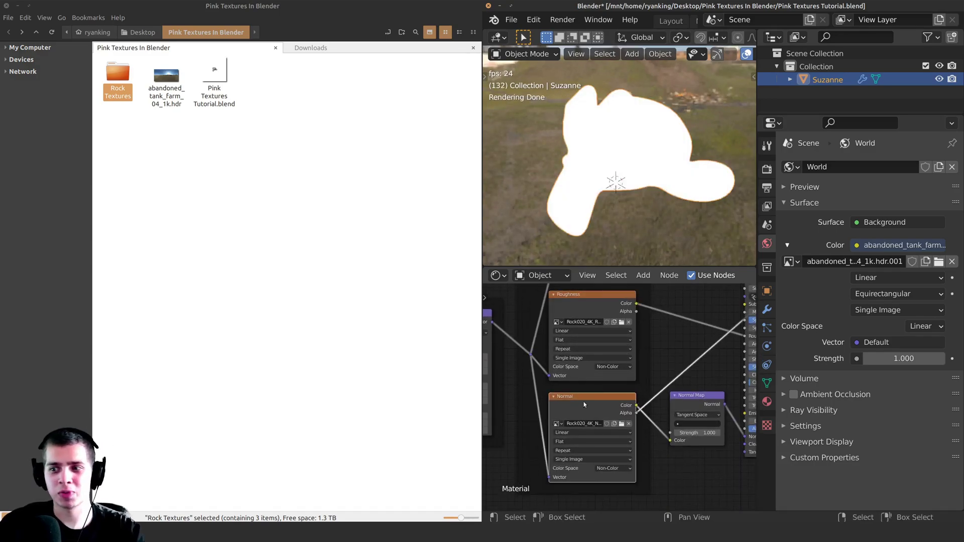
{"action": "left_click", "coordinate": [586, 408], "text": "ctrl+shift"}
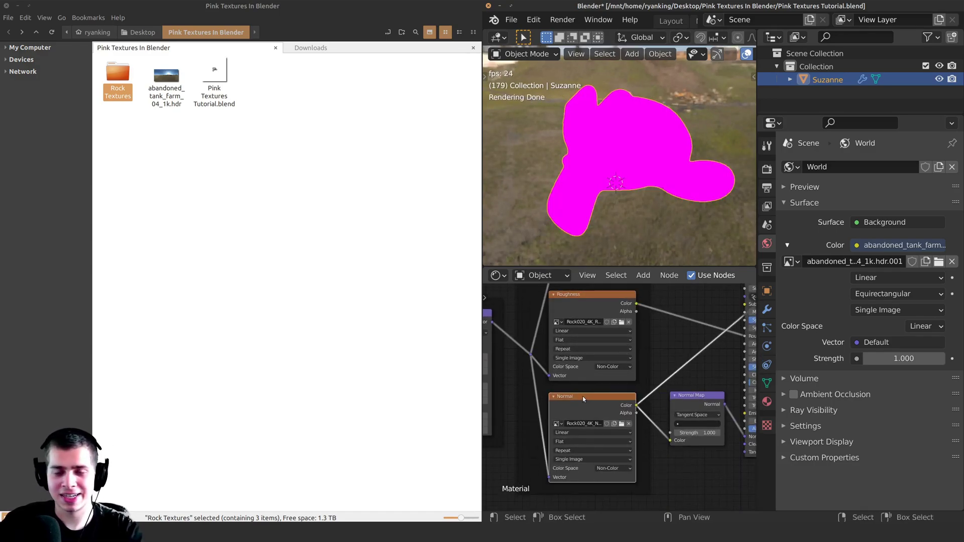
Stop the animation playback with the viewport in Solid shading, and deselect the monkey head
{"action": "scroll", "coordinate": [582, 396], "scroll_direction": "up", "scroll_amount": 1}
{"action": "scroll", "coordinate": [582, 397], "scroll_direction": "up", "scroll_amount": 4, "text": "shift"}
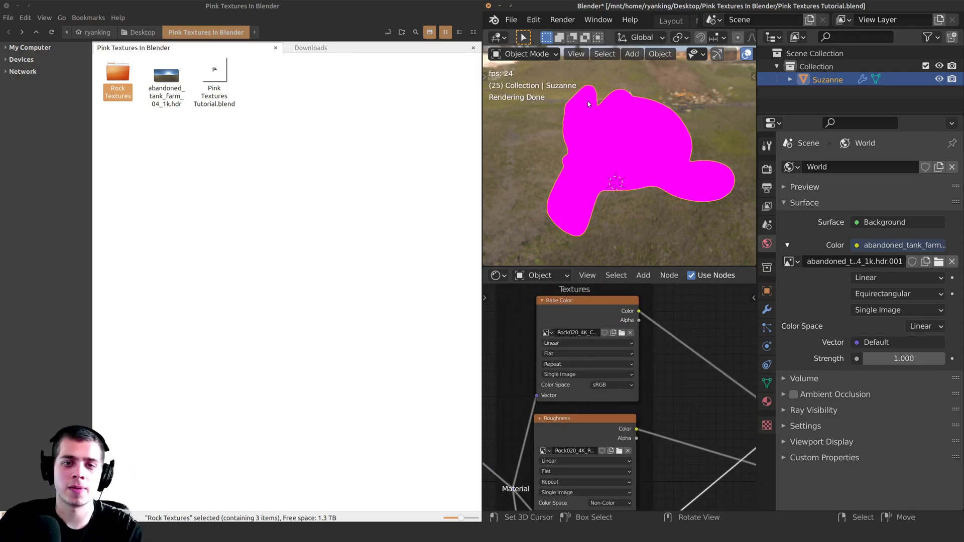
{"action": "key", "text": "z"}
{"action": "left_click", "coordinate": [641, 158]}
{"action": "key", "text": "space"}
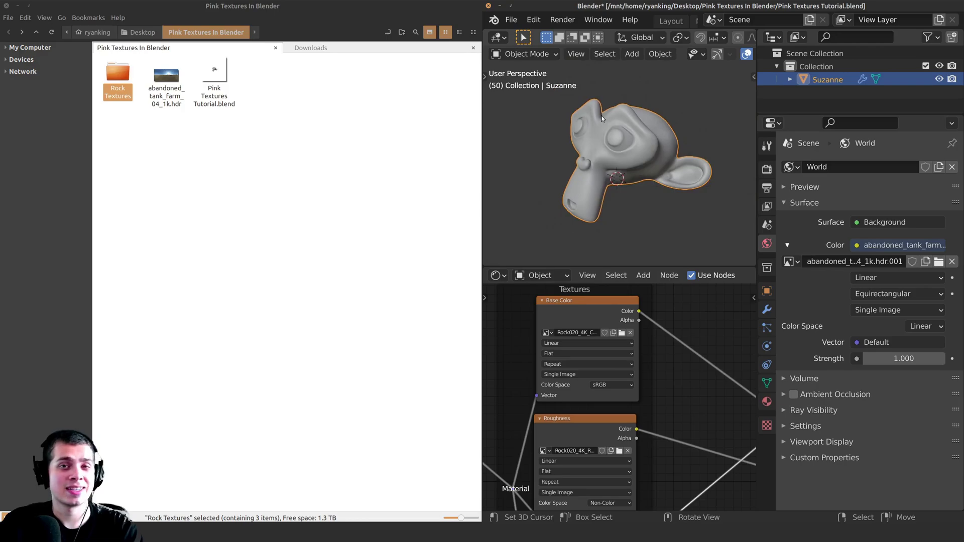
{"action": "middle_click_drag", "start_coordinate": [603, 118], "coordinate": [562, 110]}
{"action": "key", "text": "alt+a"}
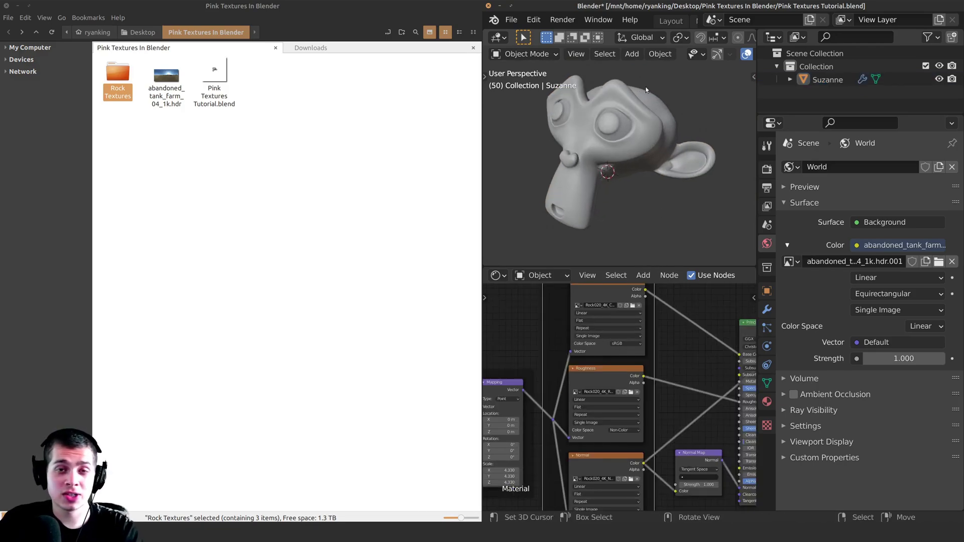
Find the missing external files by searching the Rock Textures folder in Pink Textures In Blender
{"action": "left_click", "coordinate": [511, 19]}
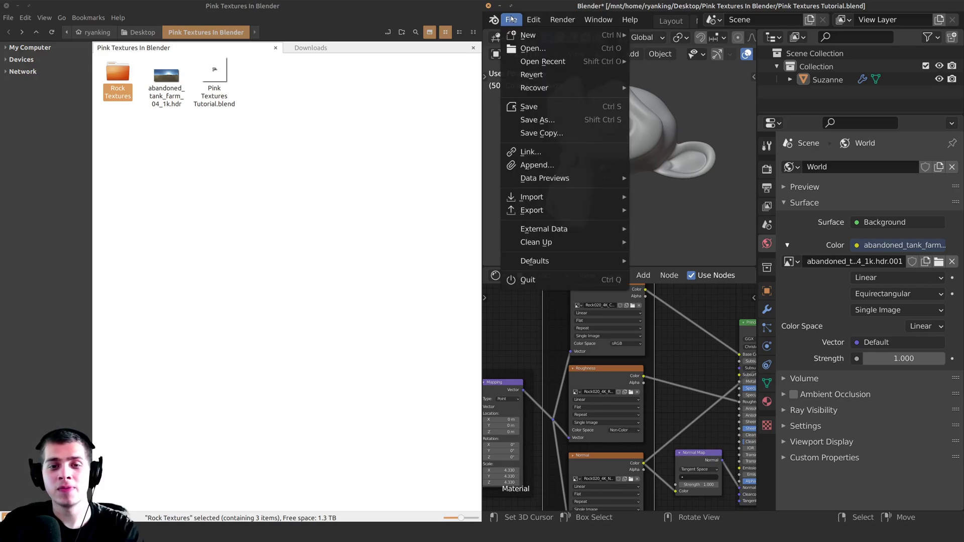
{"action": "mouse_move", "coordinate": [544, 232]}
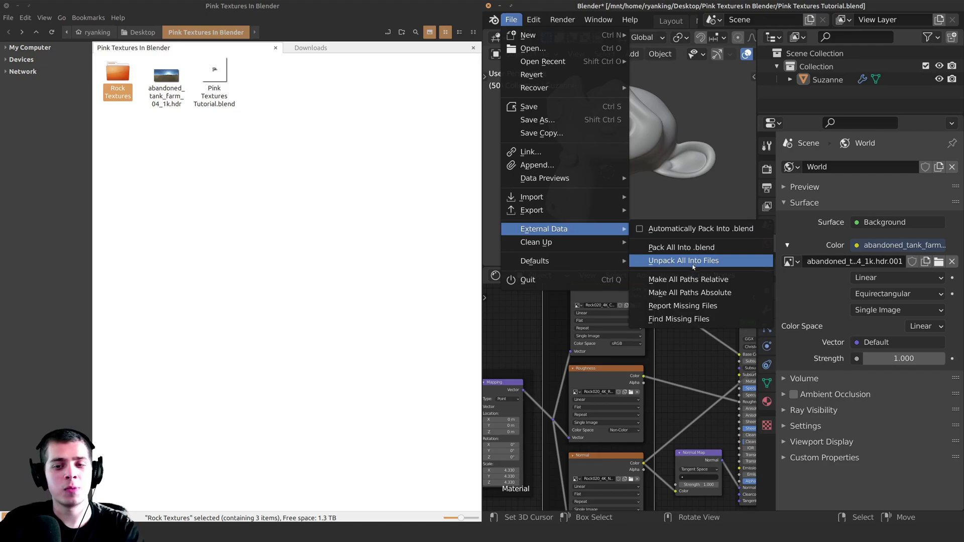
{"action": "left_click", "coordinate": [668, 320]}
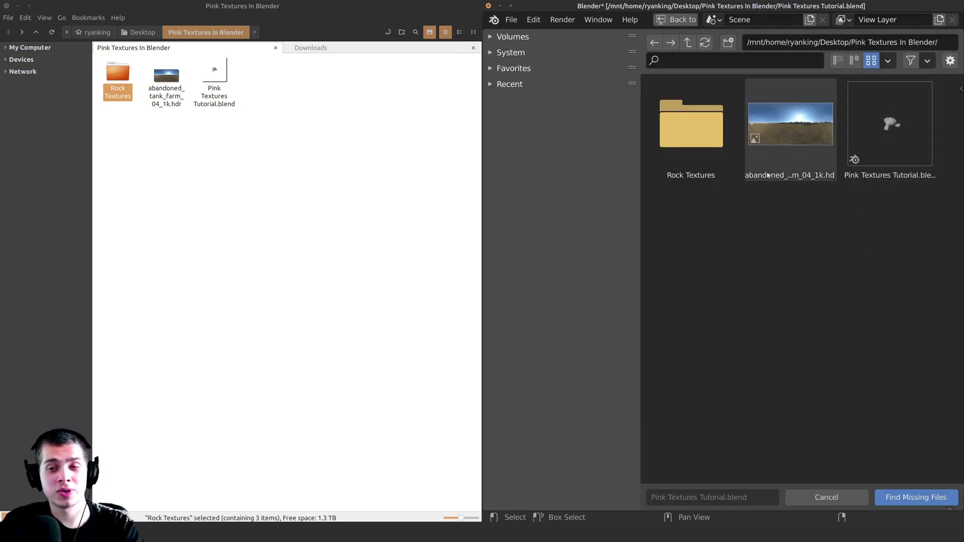
{"action": "left_click", "coordinate": [685, 135]}
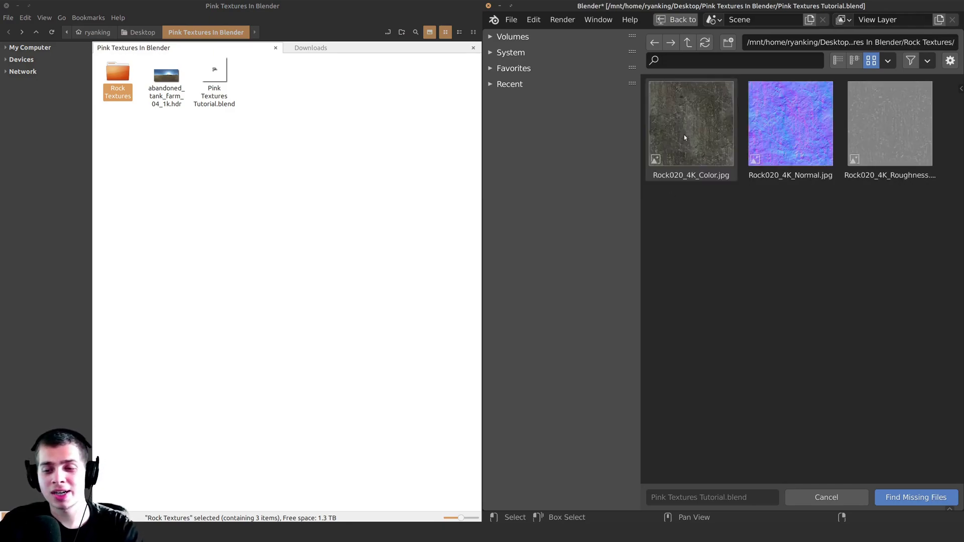
{"action": "left_click", "coordinate": [913, 493]}
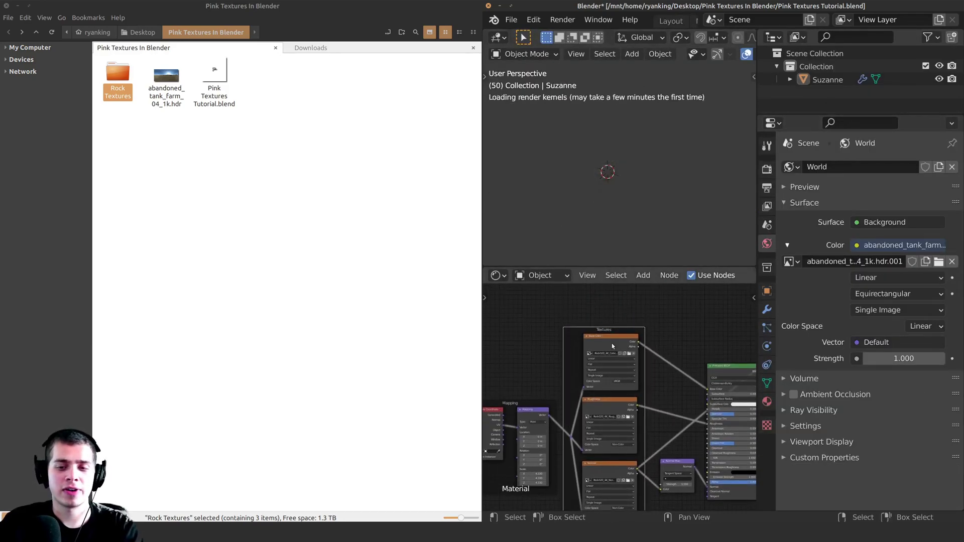
Check the Base Color, Roughness and Normal textures in turn by previewing each node on the rendered monkey head
{"action": "left_click", "coordinate": [609, 335], "text": "ctrl+shift"}
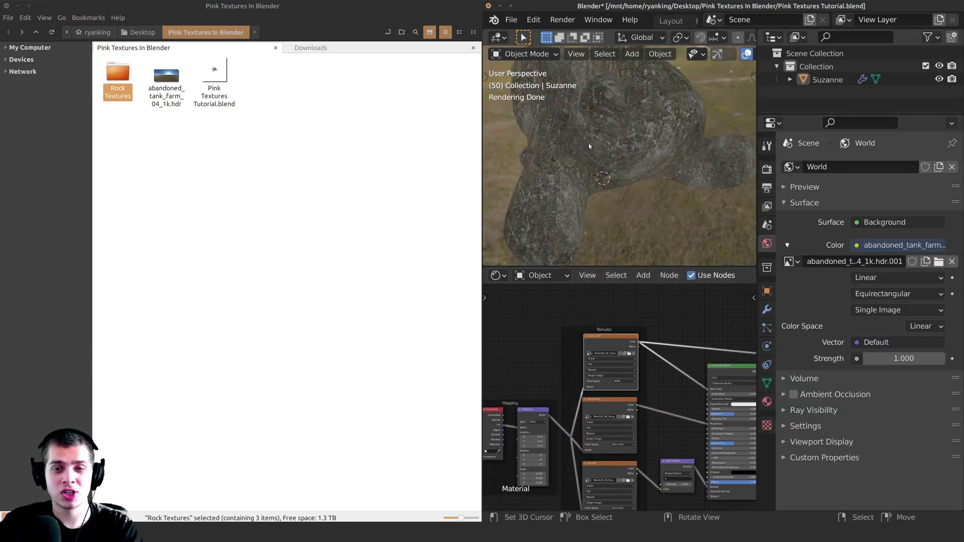
{"action": "left_click", "coordinate": [607, 409], "text": "ctrl+shift"}
{"action": "middle_click_drag", "start_coordinate": [608, 409], "coordinate": [605, 366]}
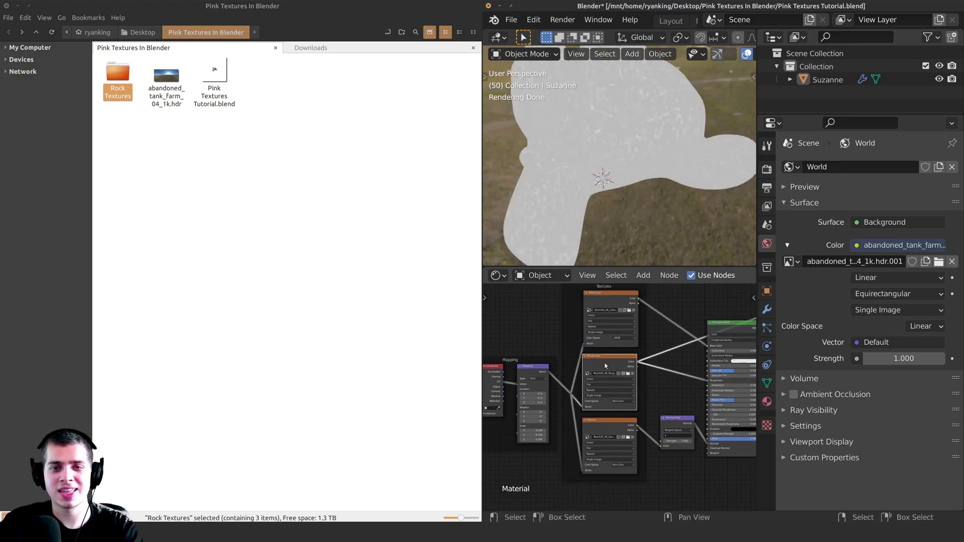
{"action": "left_click", "coordinate": [603, 423], "text": "ctrl+shift"}
{"action": "scroll", "coordinate": [602, 396], "scroll_direction": "down", "scroll_amount": 2}
{"action": "middle_click_drag", "start_coordinate": [673, 308], "coordinate": [636, 312]}
{"action": "scroll", "coordinate": [656, 321], "scroll_direction": "up", "scroll_amount": 1}
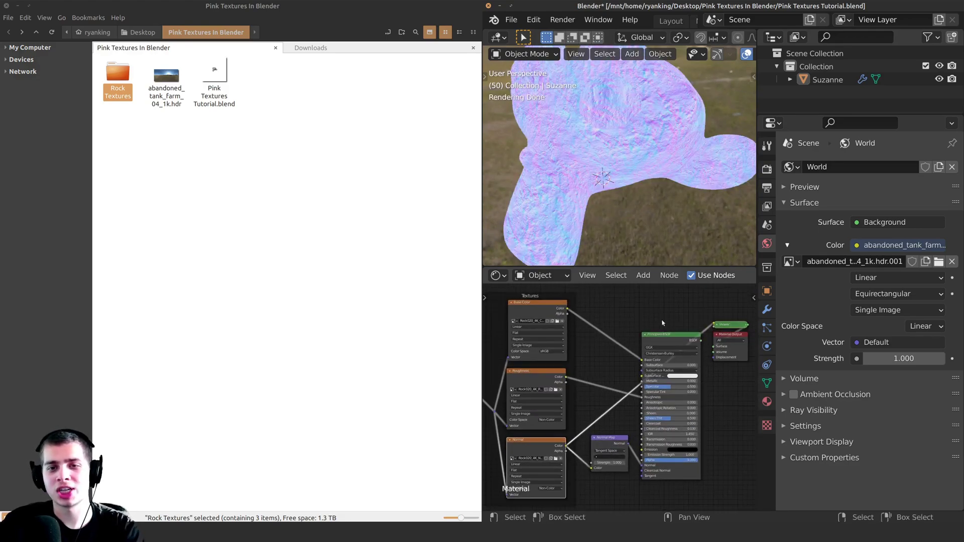
Route the Principled BSDF back to the material output and inspect the rock material on the monkey head
{"action": "left_click", "coordinate": [667, 339], "text": "ctrl+shift"}
{"action": "scroll", "coordinate": [592, 208], "scroll_direction": "down", "scroll_amount": 1}
{"action": "middle_click_drag", "start_coordinate": [611, 436], "coordinate": [672, 406]}
{"action": "scroll", "coordinate": [617, 403], "scroll_direction": "up", "scroll_amount": 7}
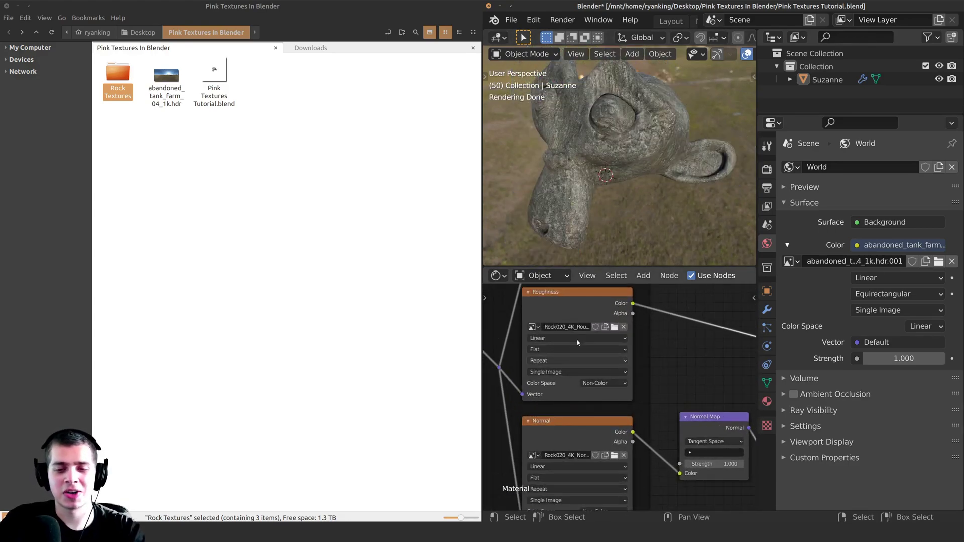
{"action": "scroll", "coordinate": [619, 395], "scroll_direction": "down", "scroll_amount": 3}
{"action": "scroll", "coordinate": [629, 111], "scroll_direction": "down", "scroll_amount": 1}
{"action": "middle_click_drag", "start_coordinate": [629, 110], "coordinate": [573, 129]}
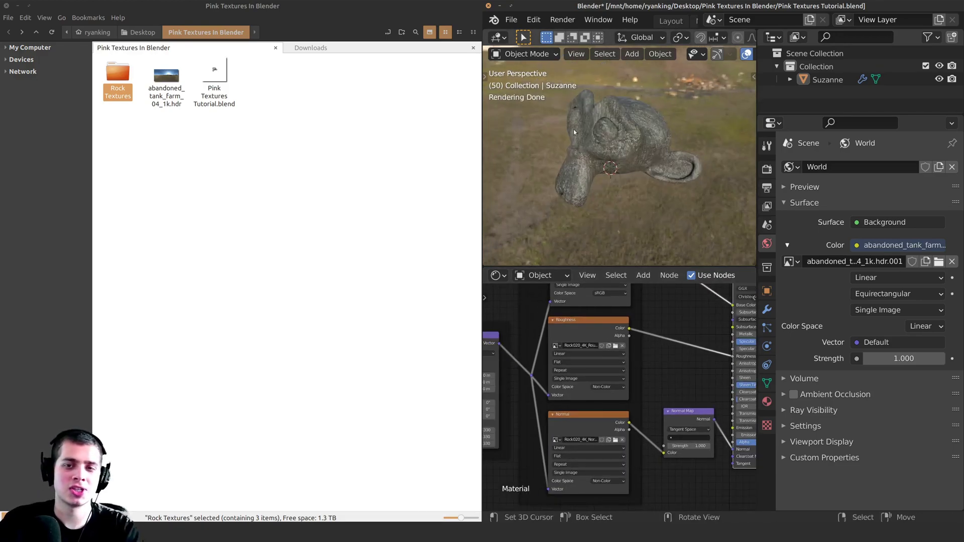
{"action": "scroll", "coordinate": [593, 312], "scroll_direction": "down", "scroll_amount": 2}
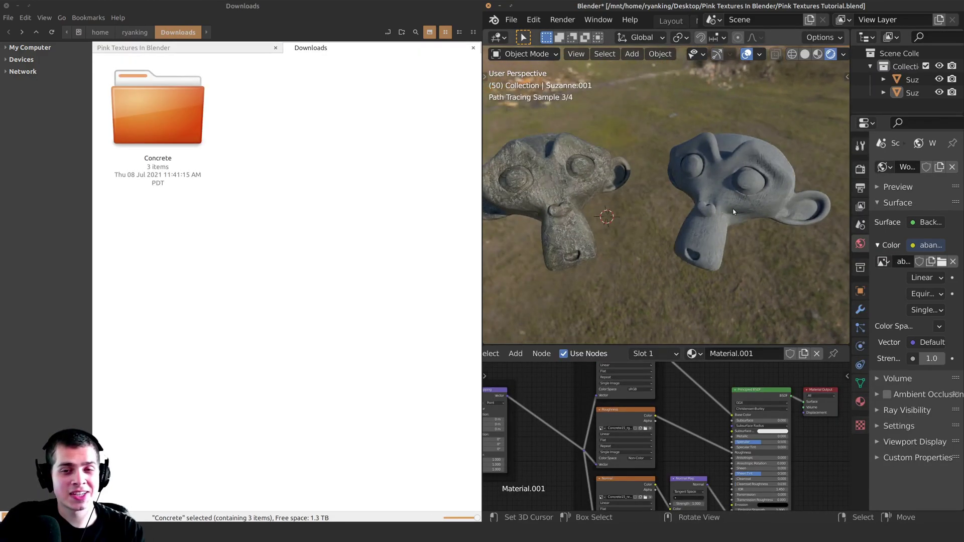
Compare the two monkey heads in the rendered view and select the one with the concrete material
{"action": "middle_click_drag", "start_coordinate": [728, 209], "coordinate": [694, 201]}
{"action": "scroll", "coordinate": [670, 170], "scroll_direction": "up", "scroll_amount": 1}
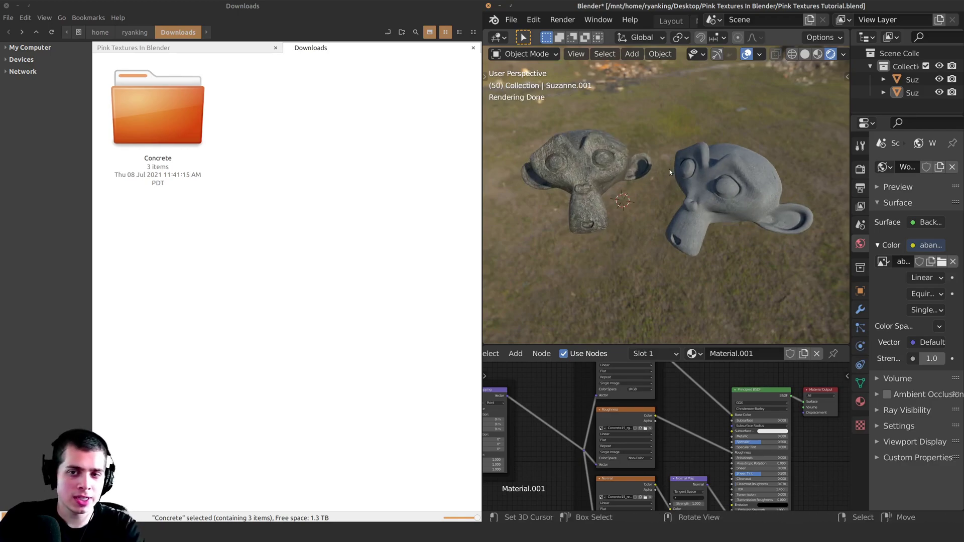
{"action": "scroll", "coordinate": [690, 165], "scroll_direction": "up", "scroll_amount": 1}
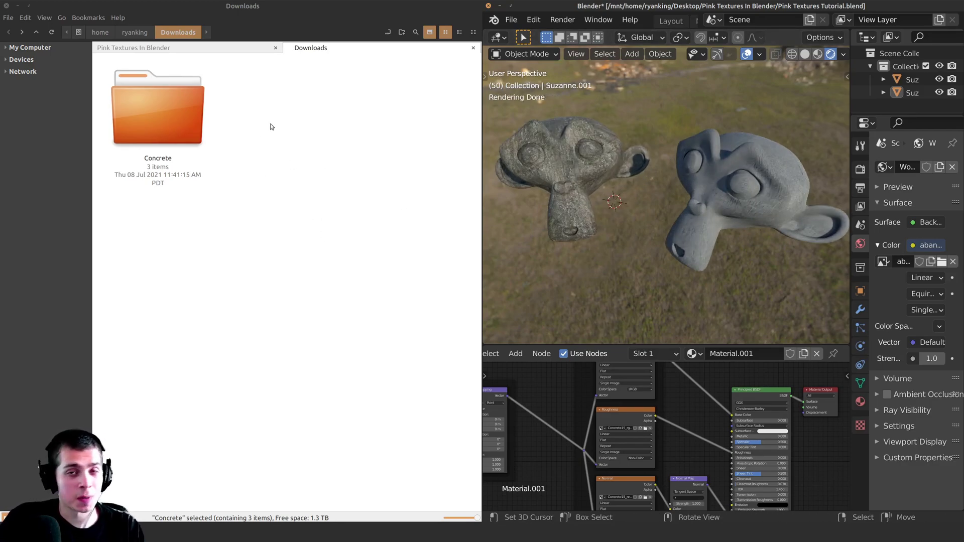
{"action": "middle_click_drag", "start_coordinate": [699, 193], "coordinate": [705, 193]}
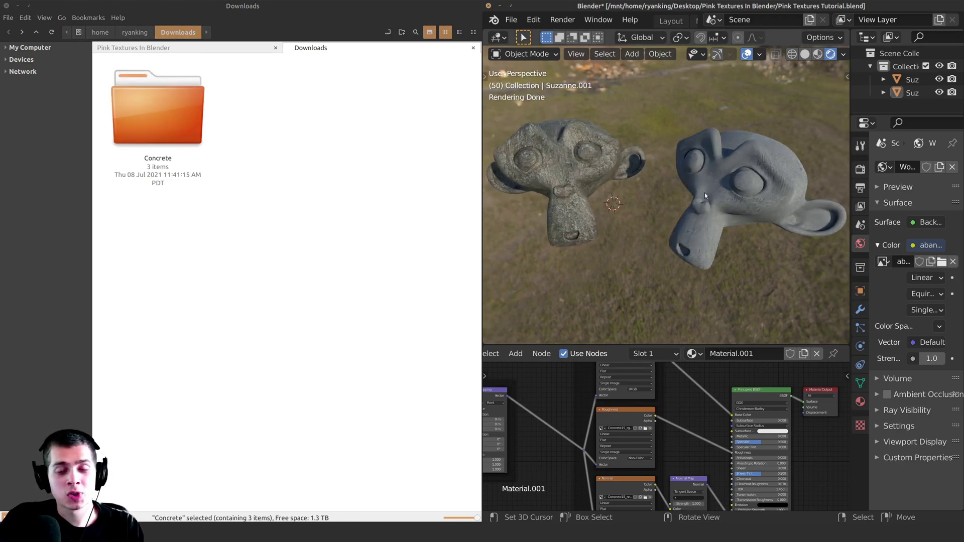
{"action": "left_click", "coordinate": [770, 170]}
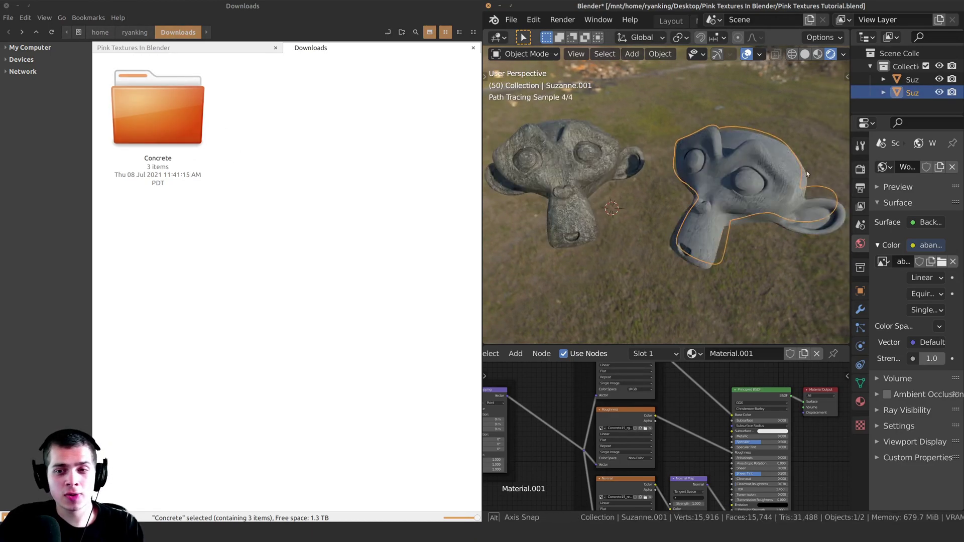
{"action": "middle_click_drag", "start_coordinate": [807, 171], "coordinate": [701, 165]}
Show the image files in the Concrete folder in Downloads and compare its location with Pink Textures In Blender
{"action": "double_click", "coordinate": [158, 110]}
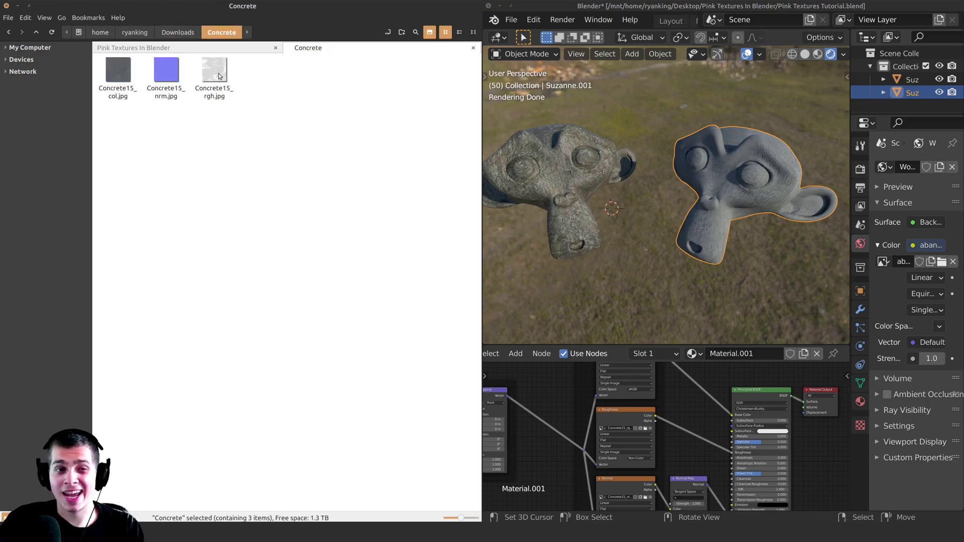
{"action": "left_click", "coordinate": [191, 48]}
{"action": "left_click", "coordinate": [311, 48]}
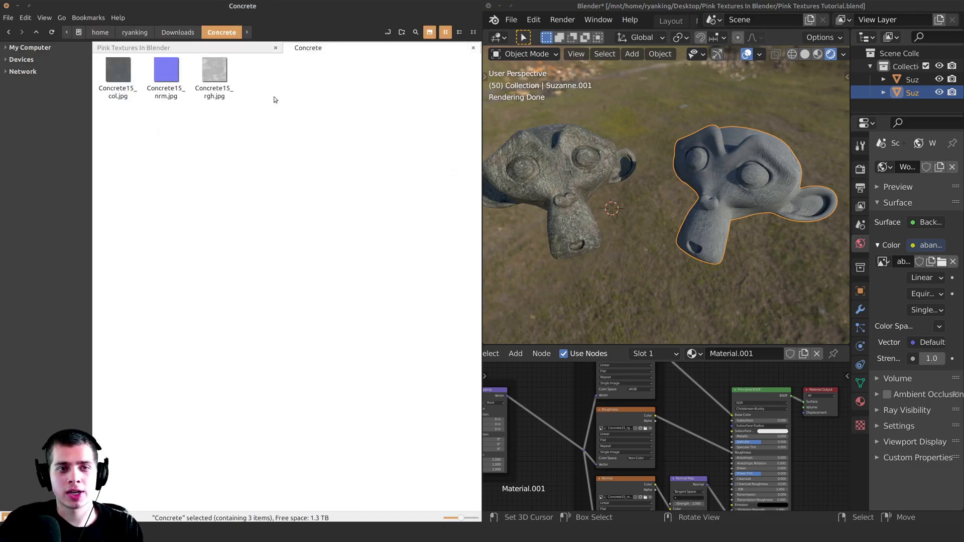
Move the Concrete folder from Downloads into the Pink Textures In Blender folder
{"action": "left_click", "coordinate": [167, 34]}
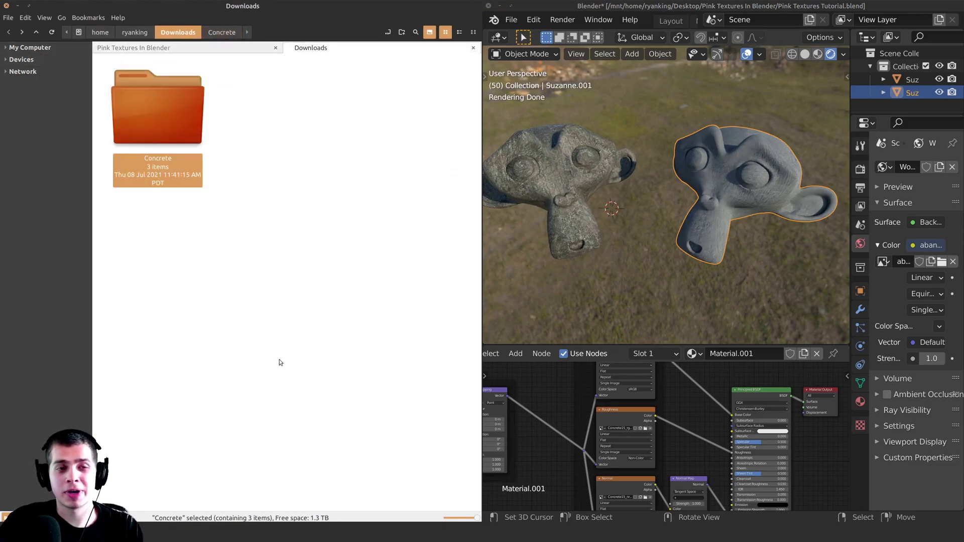
{"action": "left_click_drag", "start_coordinate": [166, 113], "coordinate": [377, 359]}
{"action": "left_click", "coordinate": [379, 358]}
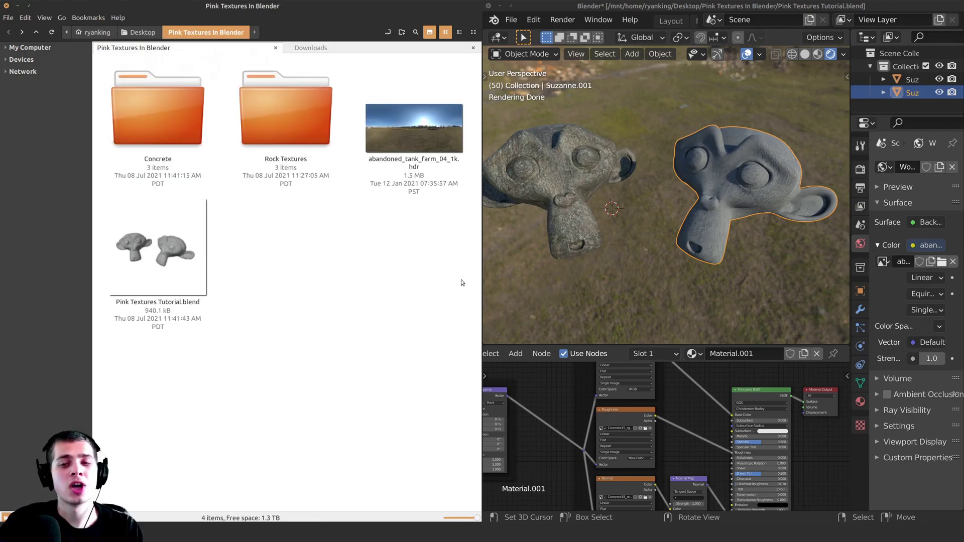
Refresh the viewport by switching to solid and back to rendered shading, and select the monkey head with the concrete material
{"action": "middle_click_drag", "start_coordinate": [589, 282], "coordinate": [595, 270]}
{"action": "key", "text": "z"}
{"action": "left_click", "coordinate": [681, 293]}
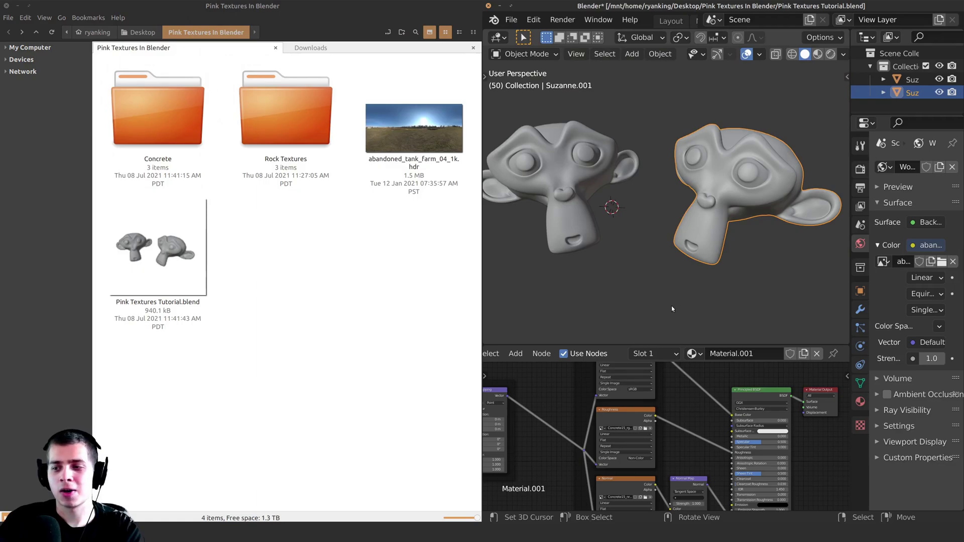
{"action": "key", "text": "z"}
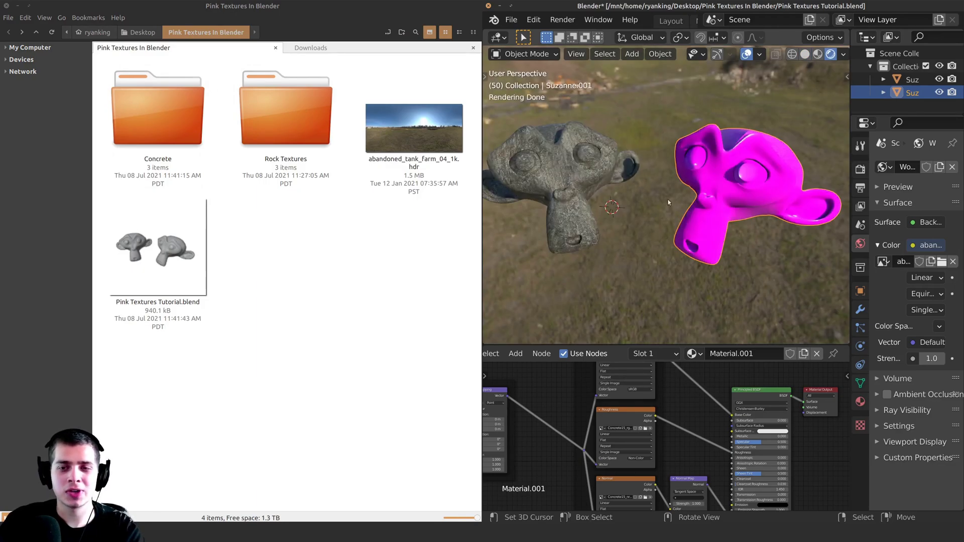
{"action": "middle_click_drag", "start_coordinate": [669, 200], "coordinate": [658, 209]}
{"action": "left_click", "coordinate": [658, 209]}
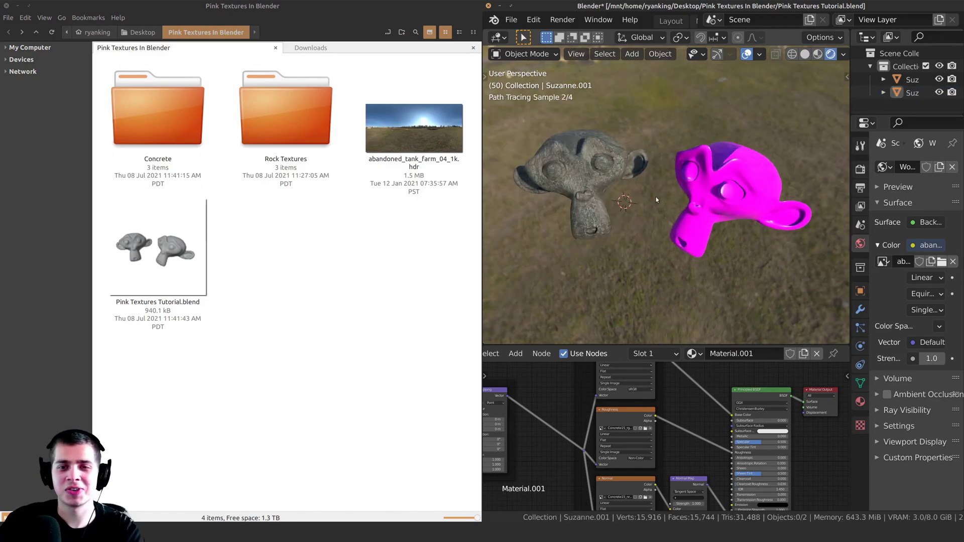
{"action": "right_click", "coordinate": [725, 190]}
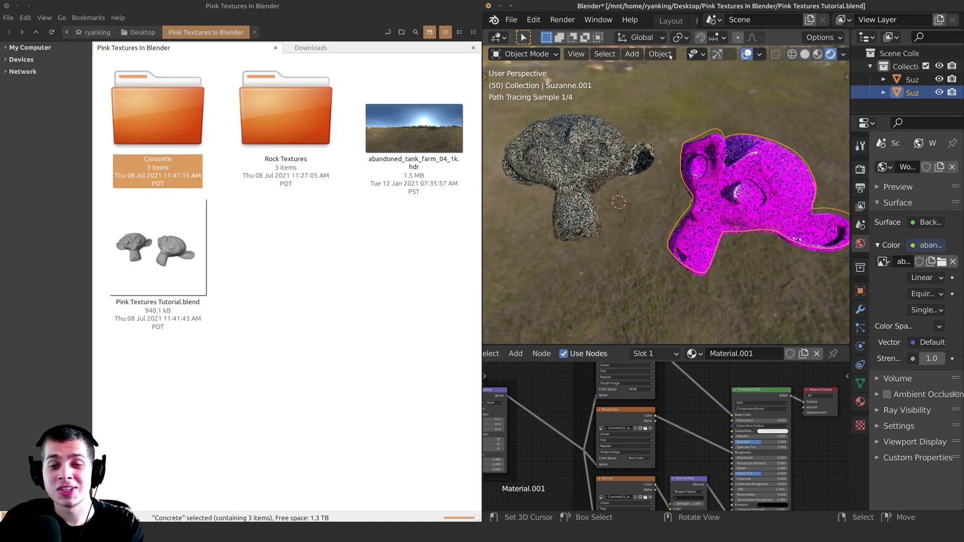
{"action": "mouse_move", "coordinate": [641, 188]}
{"action": "middle_mouse_down"}
{"action": "mouse_move", "coordinate": [661, 174]}
{"action": "mouse_move", "coordinate": [641, 191]}
{"action": "mouse_move", "coordinate": [659, 191]}
{"action": "middle_mouse_up"}
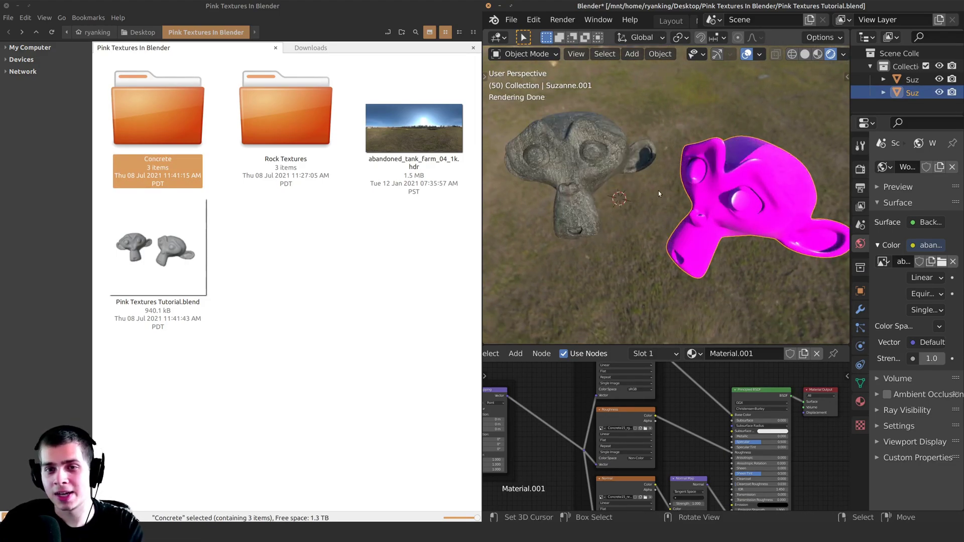
Find the missing files for the scene by searching the Concrete folder inside Pink Textures In Blender
{"action": "left_click", "coordinate": [511, 20]}
{"action": "mouse_move", "coordinate": [577, 229]}
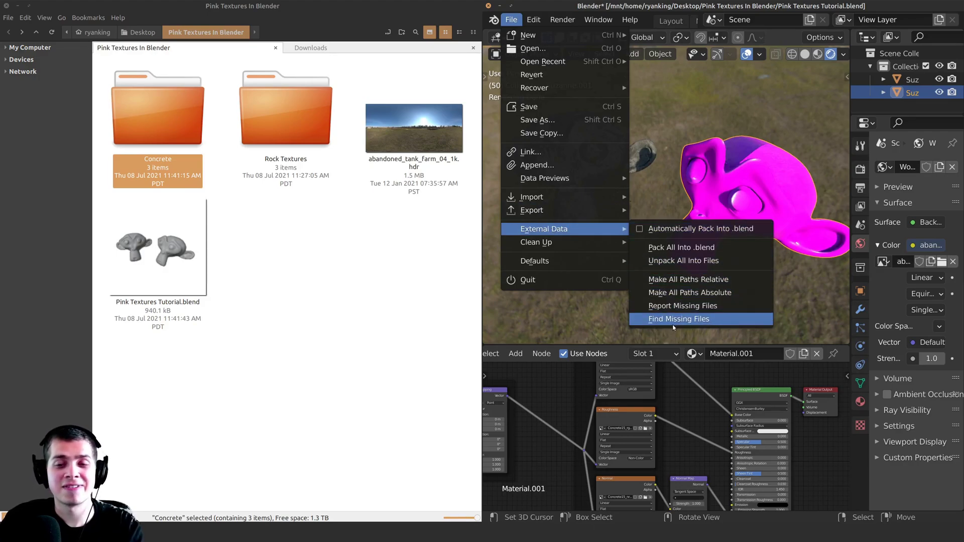
{"action": "left_click", "coordinate": [704, 320]}
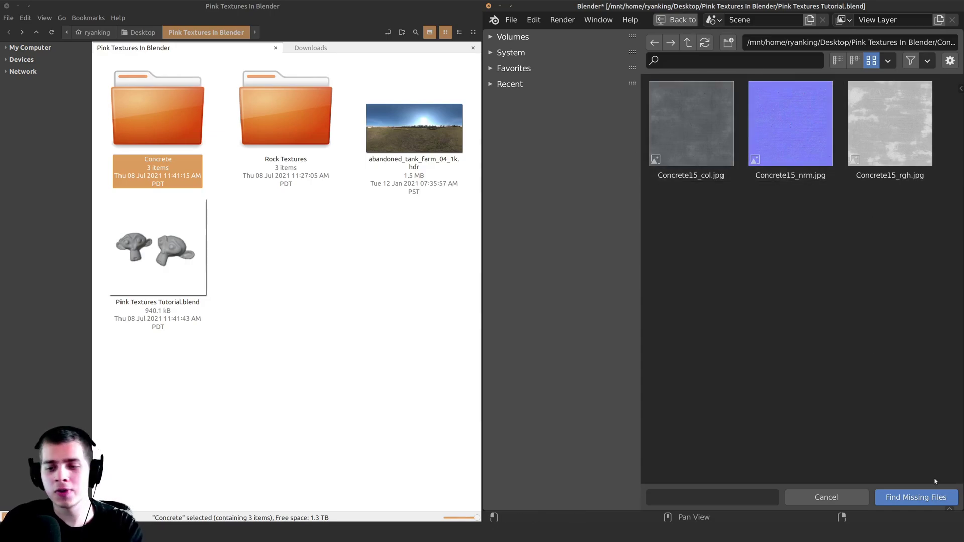
{"action": "left_click", "coordinate": [909, 497]}
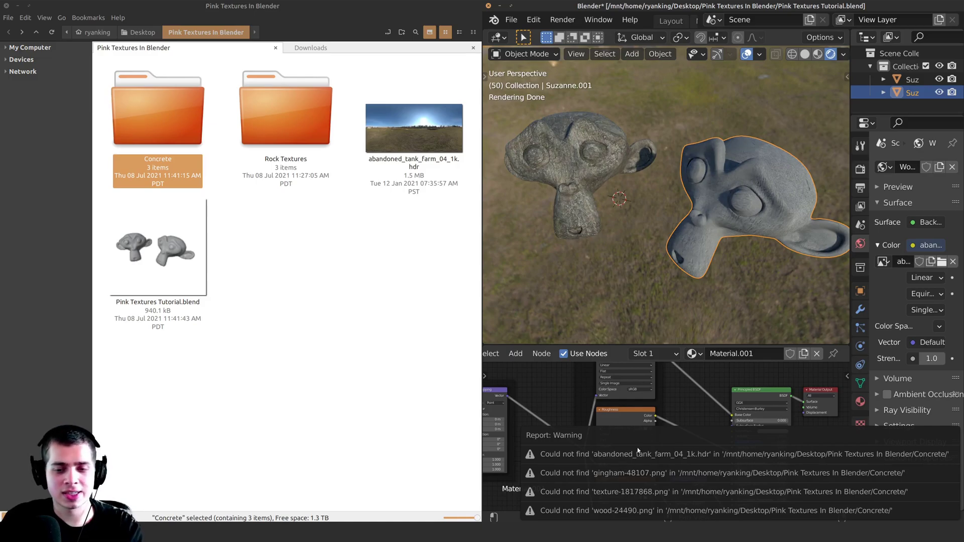
Select the rock monkey head and inspect the rock and concrete materials from another angle
{"action": "right_click", "coordinate": [570, 167]}
{"action": "middle_click_drag", "start_coordinate": [571, 166], "coordinate": [683, 166]}
{"action": "scroll", "coordinate": [584, 153], "scroll_direction": "down", "scroll_amount": 4}
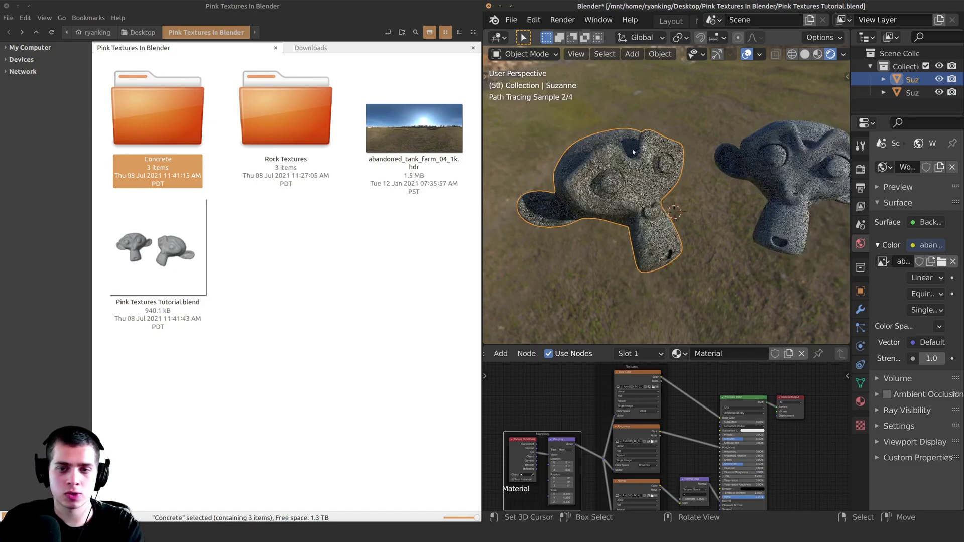
{"action": "middle_click_drag", "start_coordinate": [584, 153], "coordinate": [646, 150]}
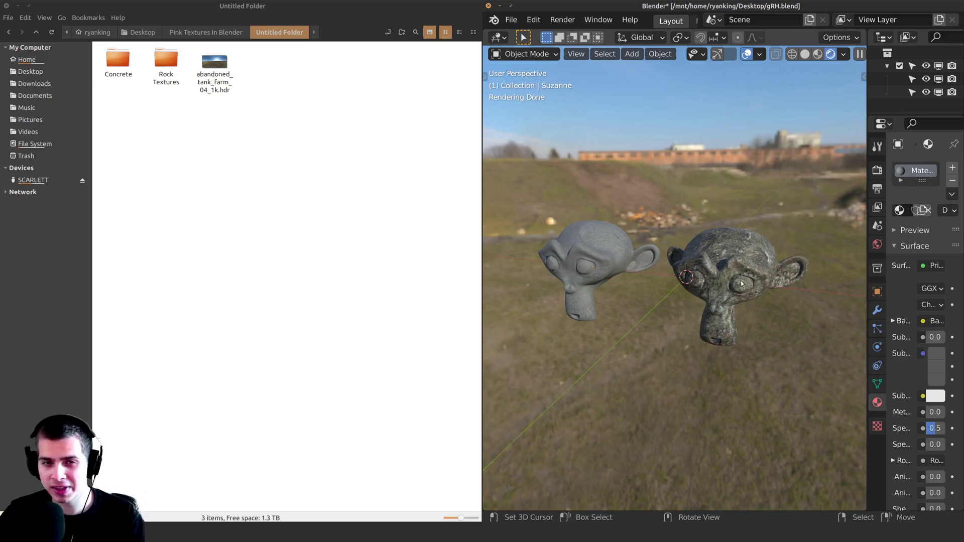
Inspect the concrete and rock monkey heads in gRH.blend, selecting each one in turn
{"action": "middle_click_drag", "start_coordinate": [718, 271], "coordinate": [596, 152]}
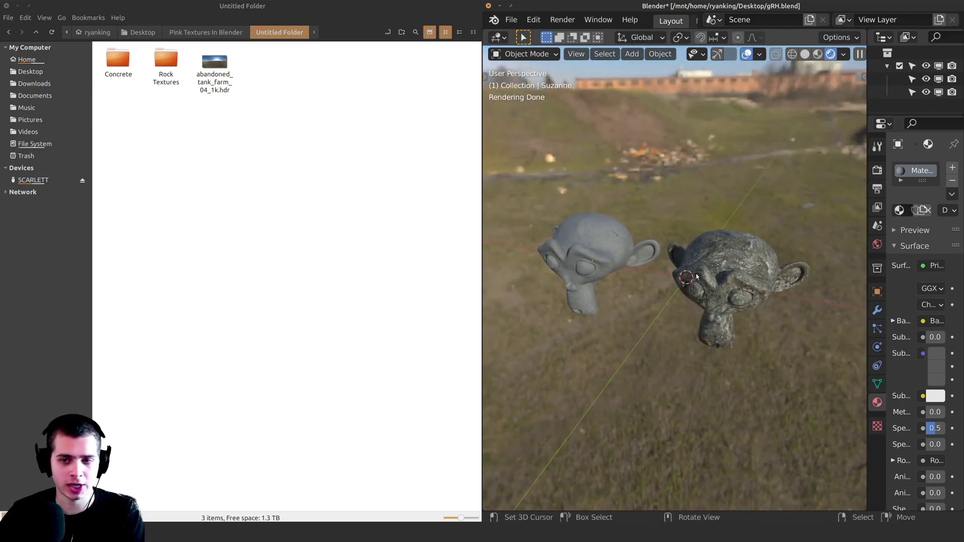
{"action": "right_click", "coordinate": [596, 253]}
{"action": "right_click", "coordinate": [693, 261]}
{"action": "middle_click_drag", "start_coordinate": [695, 262], "coordinate": [705, 243]}
Create a new subfolder beside the textures and move Concrete, Rock Textures and abandoned_tank_farm_04_1k.hdr into it
{"action": "left_click", "coordinate": [230, 163]}
{"action": "left_click_drag", "start_coordinate": [334, 177], "coordinate": [303, 171]}
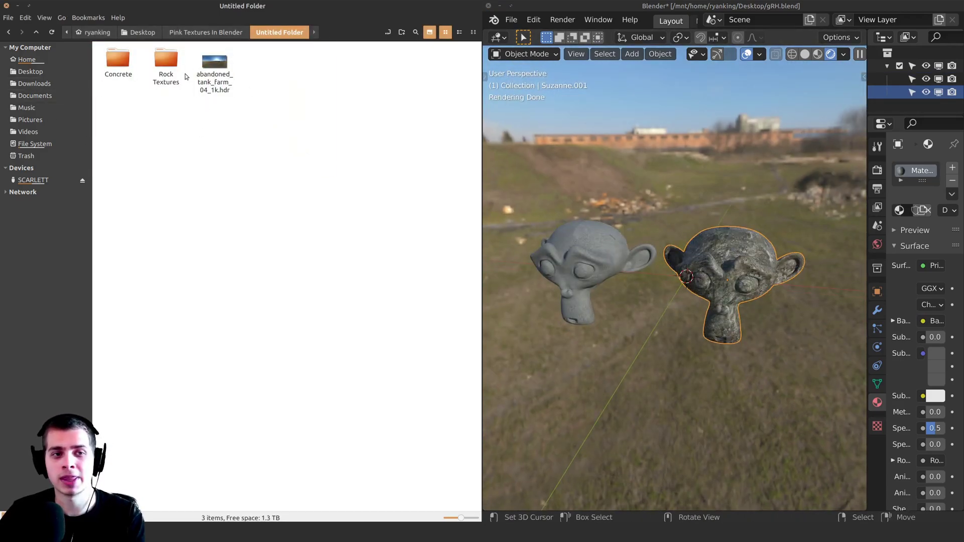
{"action": "right_click", "coordinate": [311, 132]}
{"action": "left_click", "coordinate": [322, 136]}
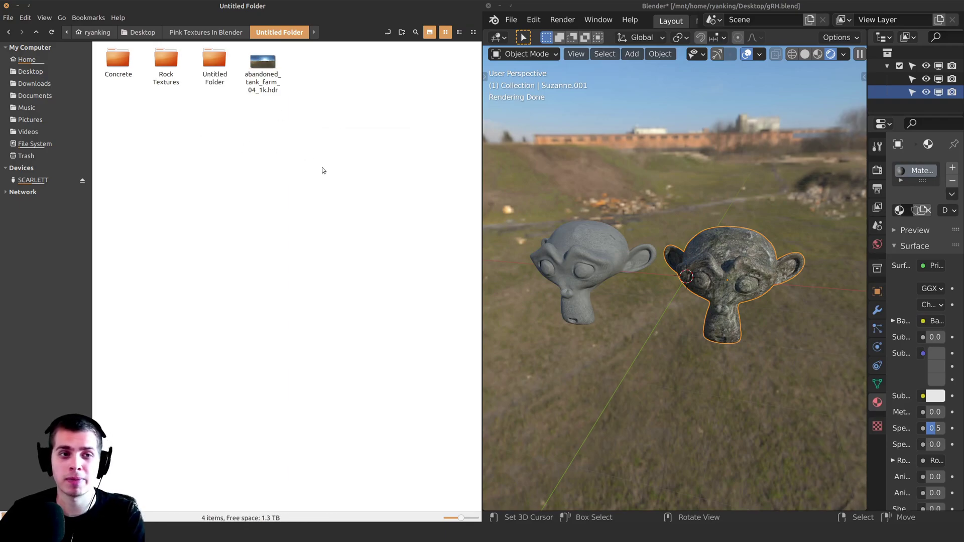
{"action": "left_click_drag", "start_coordinate": [328, 154], "coordinate": [244, 70]}
{"action": "mouse_move", "coordinate": [198, 121]}
{"action": "left_mouse_down", "text": "ctrl"}
{"action": "mouse_move", "coordinate": [100, 48]}
{"action": "mouse_move", "coordinate": [214, 60]}
{"action": "left_mouse_up", "text": "ctrl"}
Reload the textures in the viewport by switching to solid shading and back to rendered shading
{"action": "middle_click_drag", "start_coordinate": [668, 296], "coordinate": [730, 274]}
{"action": "key", "text": "z"}
{"action": "left_click", "coordinate": [771, 275]}
{"action": "mouse_move", "coordinate": [738, 352]}
{"action": "middle_mouse_down"}
{"action": "mouse_move", "coordinate": [710, 375]}
{"action": "mouse_move", "coordinate": [611, 388]}
{"action": "middle_mouse_up"}
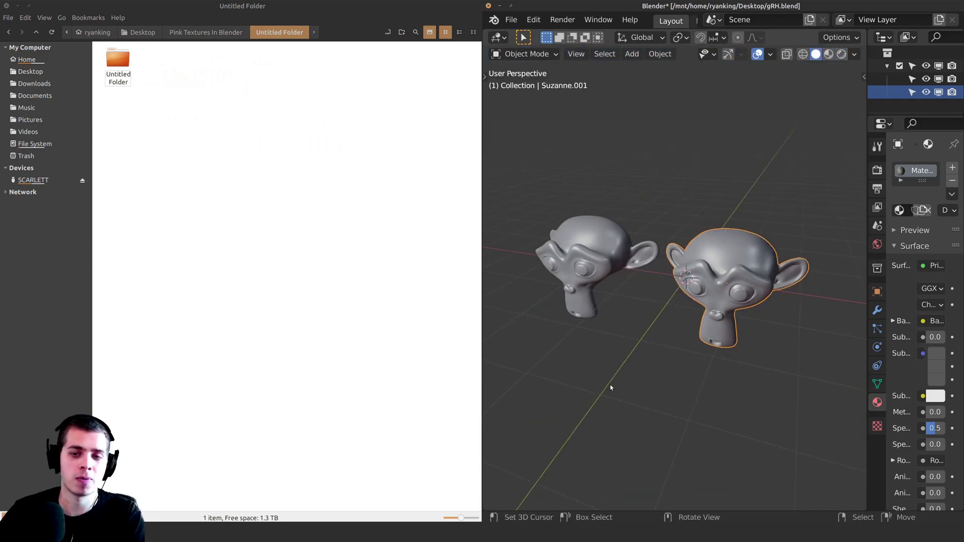
{"action": "key", "text": "z"}
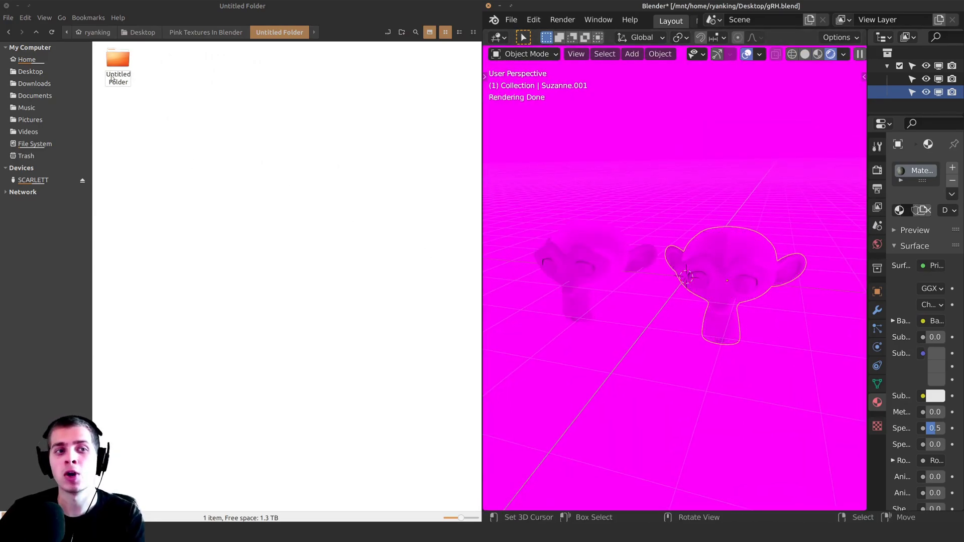
Find the missing files by searching the nested Untitled Folder that holds Concrete, Rock Textures and the HDR
{"action": "double_click", "coordinate": [117, 63]}
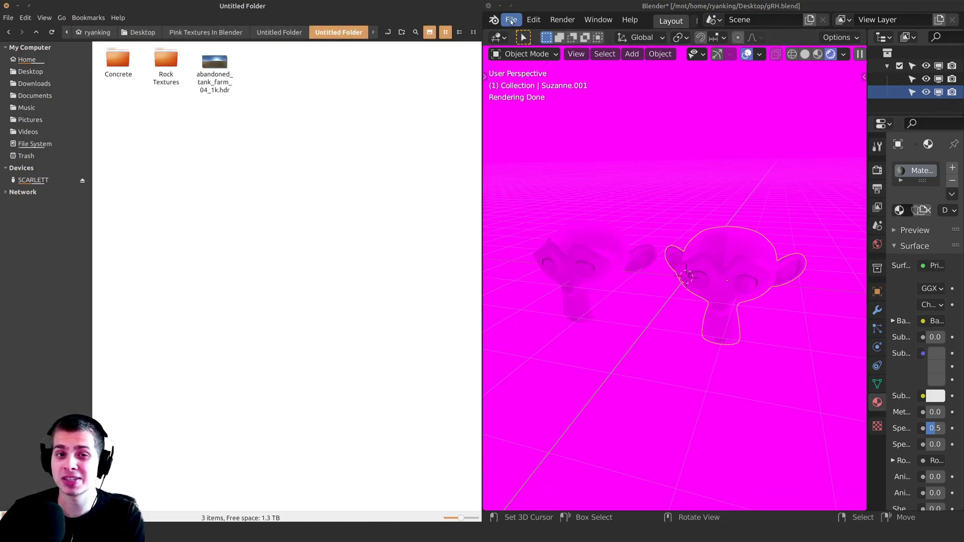
{"action": "left_click", "coordinate": [511, 20]}
{"action": "mouse_move", "coordinate": [545, 229]}
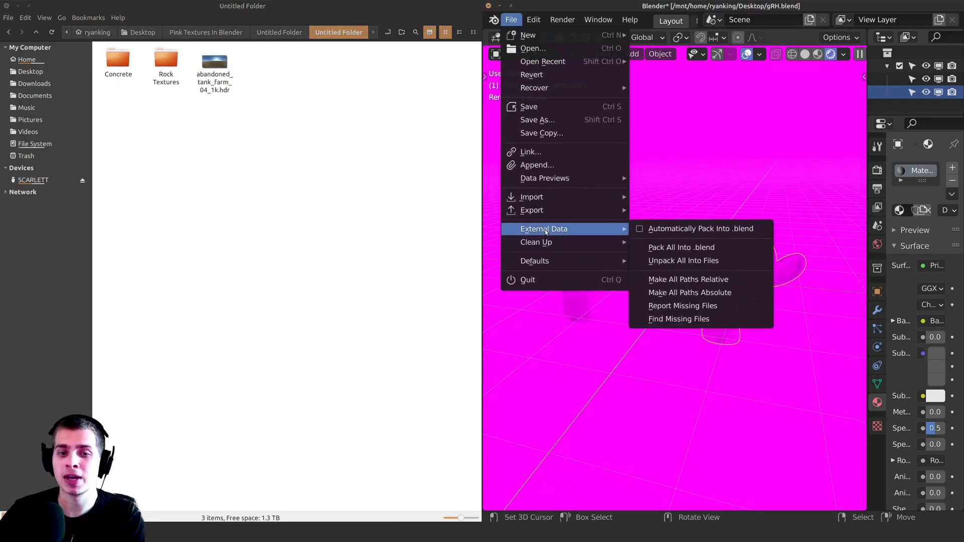
{"action": "left_click", "coordinate": [686, 319]}
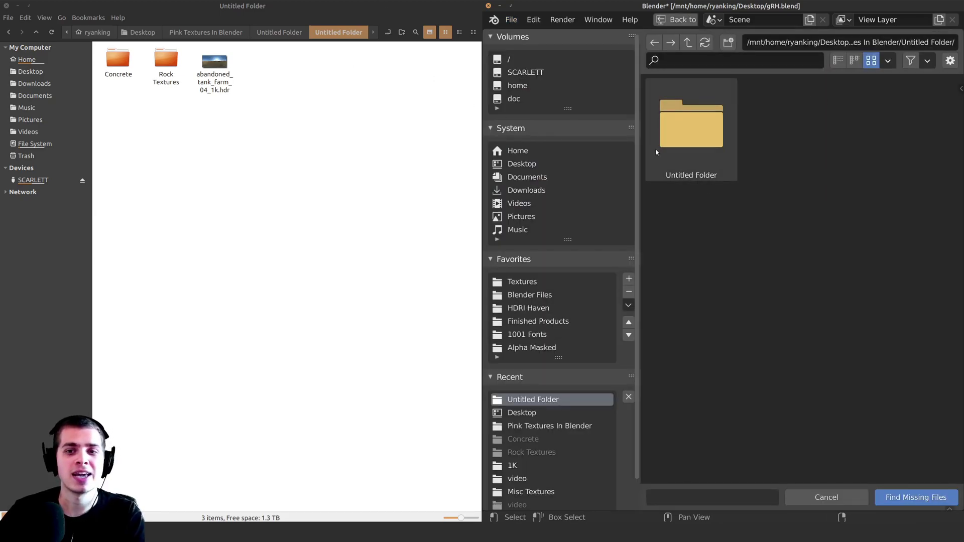
{"action": "double_click", "coordinate": [671, 143]}
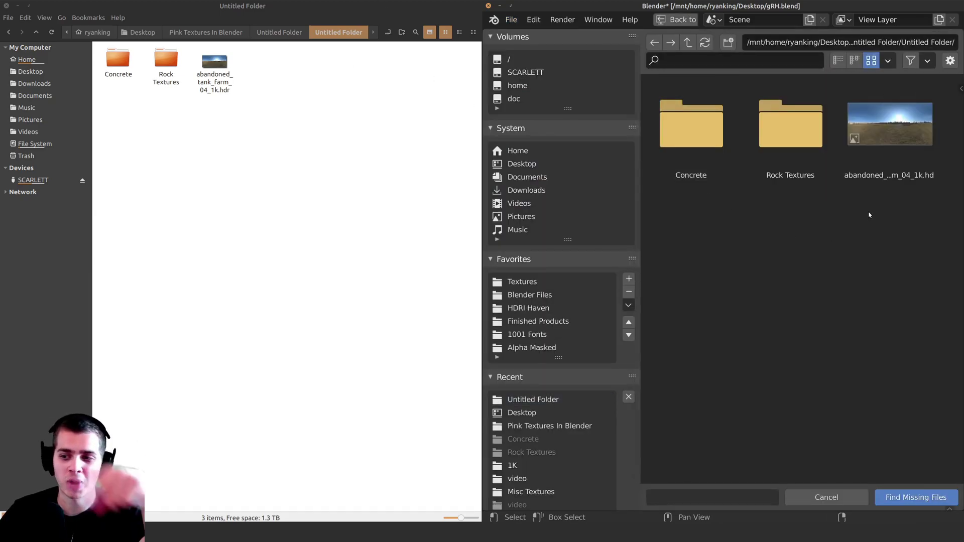
{"action": "double_click", "coordinate": [684, 144]}
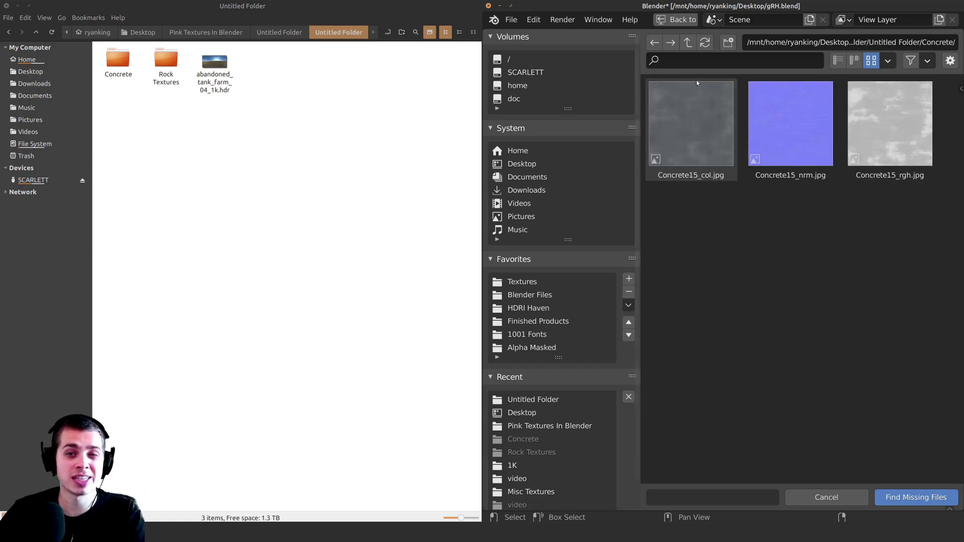
{"action": "left_click", "coordinate": [688, 46]}
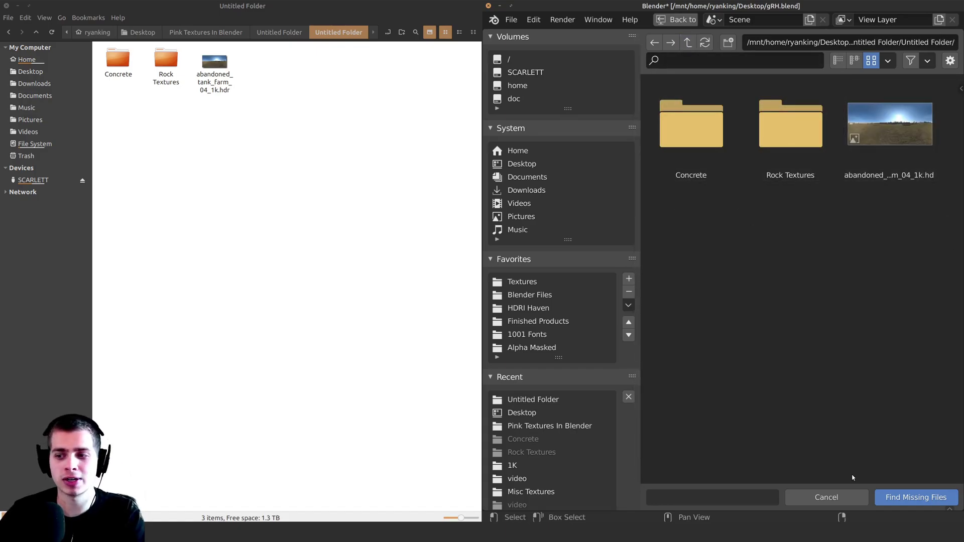
{"action": "left_click", "coordinate": [891, 499]}
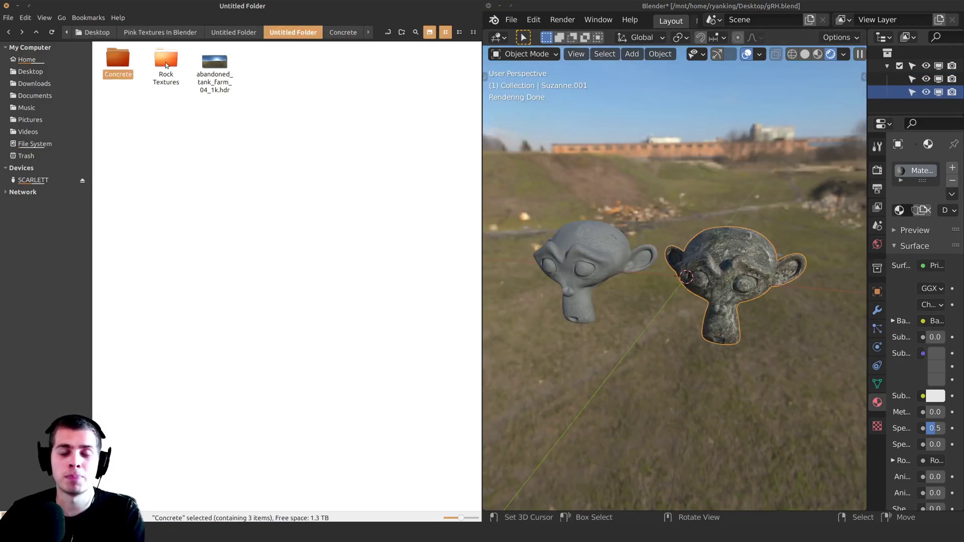
Examine the contents of the Rock Textures and Concrete folders and compare them with the materials on the monkey heads
{"action": "double_click", "coordinate": [166, 60]}
{"action": "left_click", "coordinate": [244, 35]}
{"action": "double_click", "coordinate": [125, 64]}
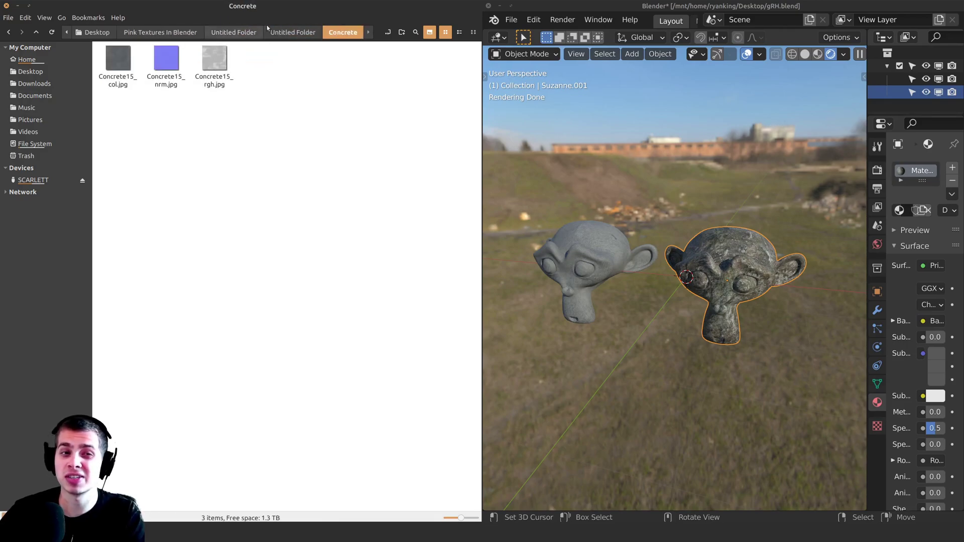
{"action": "left_click", "coordinate": [273, 35]}
{"action": "left_click", "coordinate": [290, 247]}
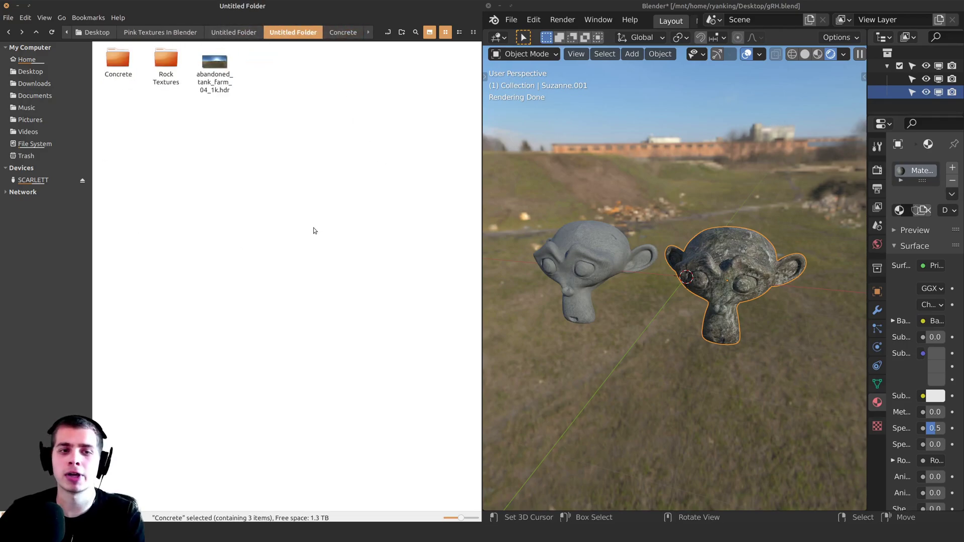
{"action": "middle_click_drag", "start_coordinate": [632, 256], "coordinate": [651, 259]}
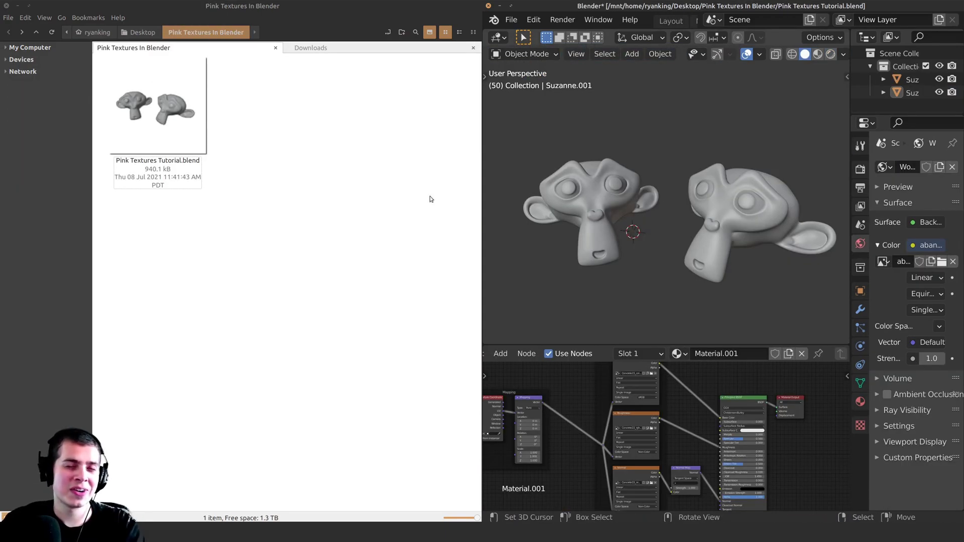
Switch Pink Textures Tutorial.blend to rendered shading and inspect both monkey heads without their texture files
{"action": "key", "text": "z"}
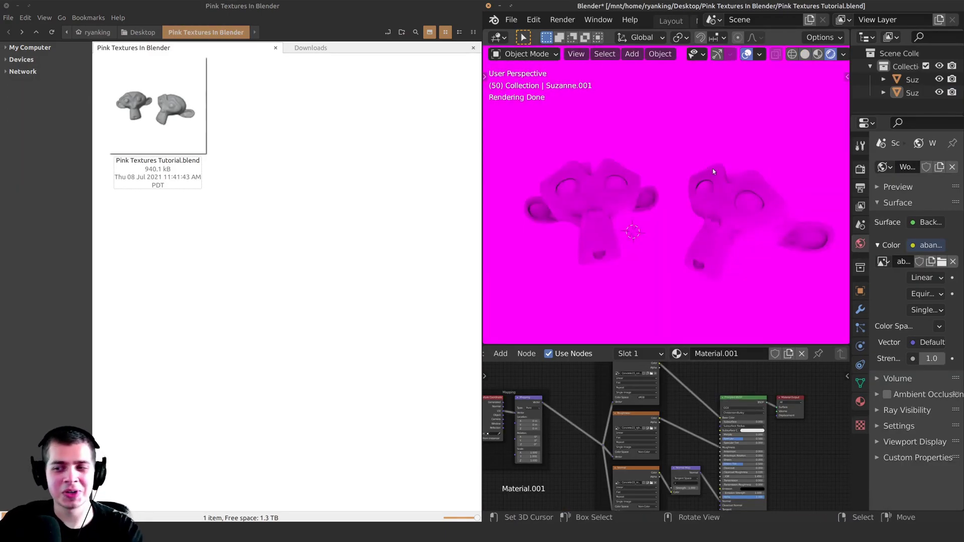
{"action": "middle_click_drag", "start_coordinate": [713, 169], "coordinate": [722, 182]}
{"action": "middle_click_drag", "start_coordinate": [757, 153], "coordinate": [746, 152]}
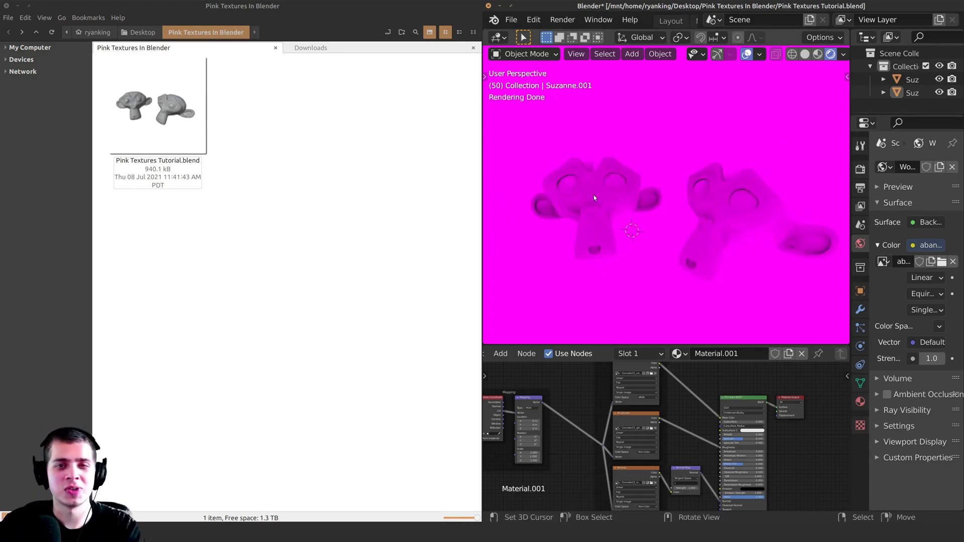
{"action": "middle_click_drag", "start_coordinate": [603, 271], "coordinate": [608, 278]}
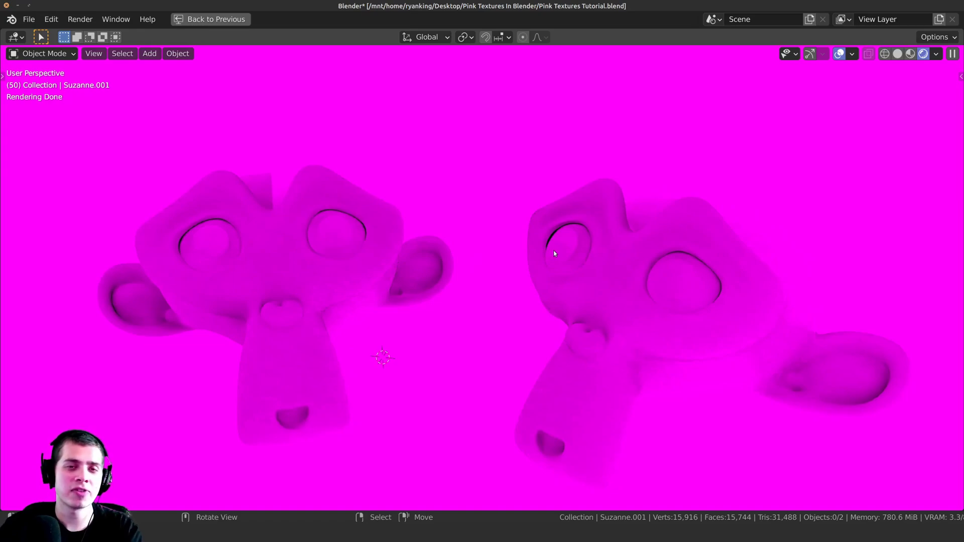